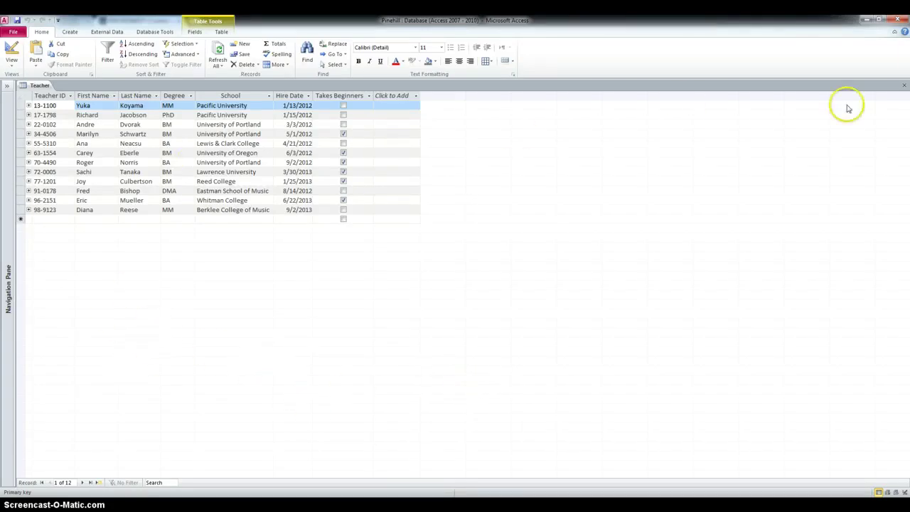
- Close the Teacher table, leaving the Pinehill database open with no objects showing
left_click(903, 85)
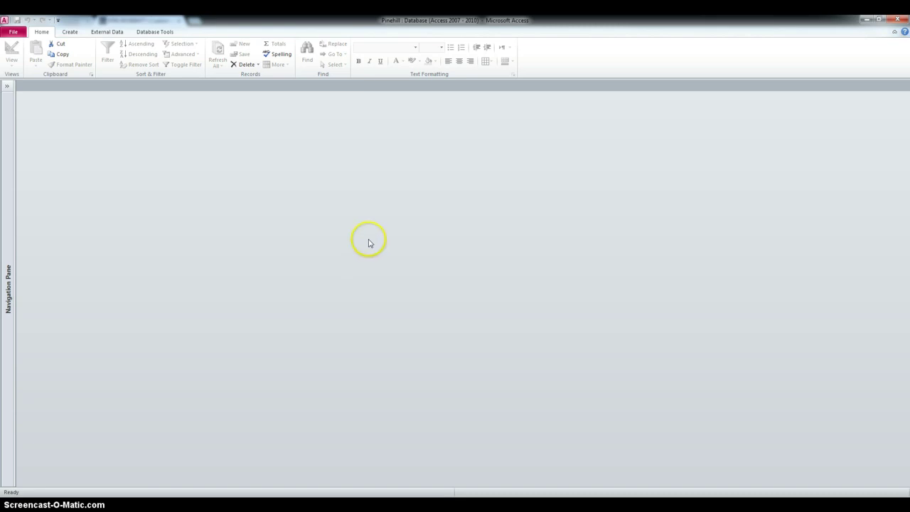
- Expand the Navigation Pane and open the Teacher table showing its 12 records
left_click(13, 31)
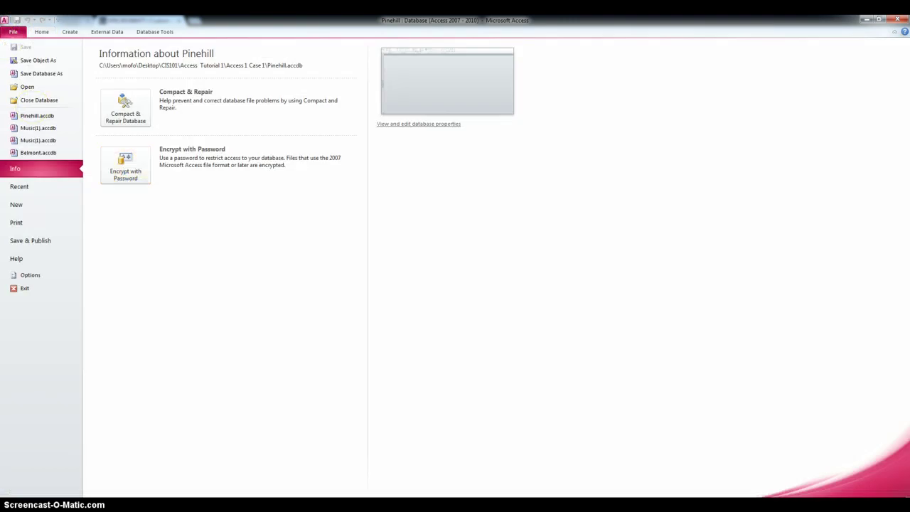
left_click(22, 88)
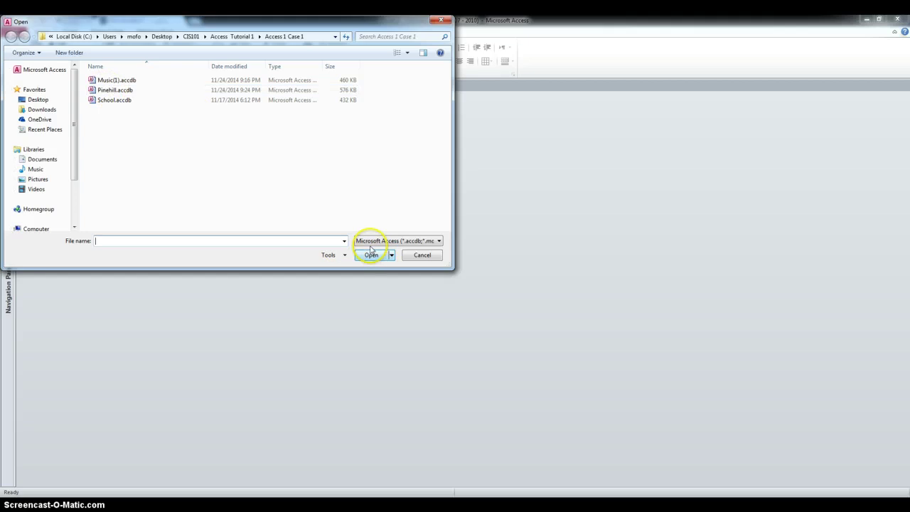
left_click(416, 257)
left_click(7, 87)
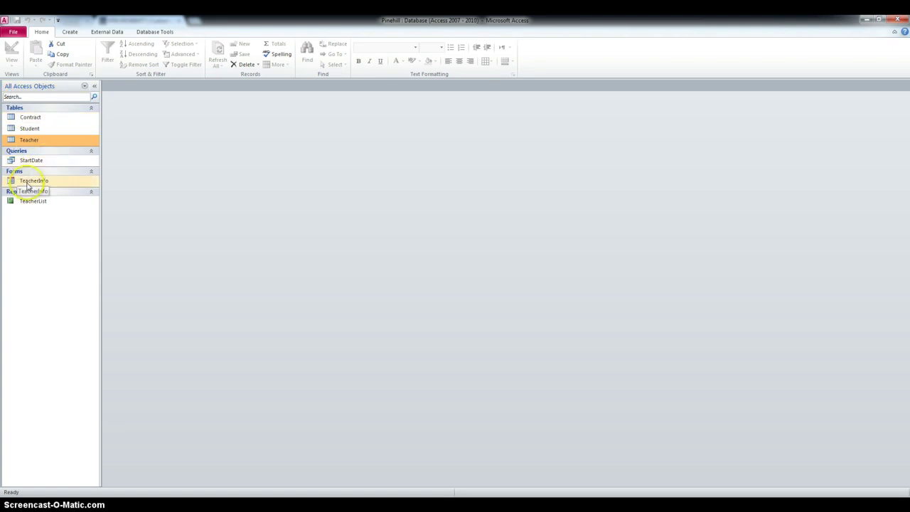
double_click(16, 140)
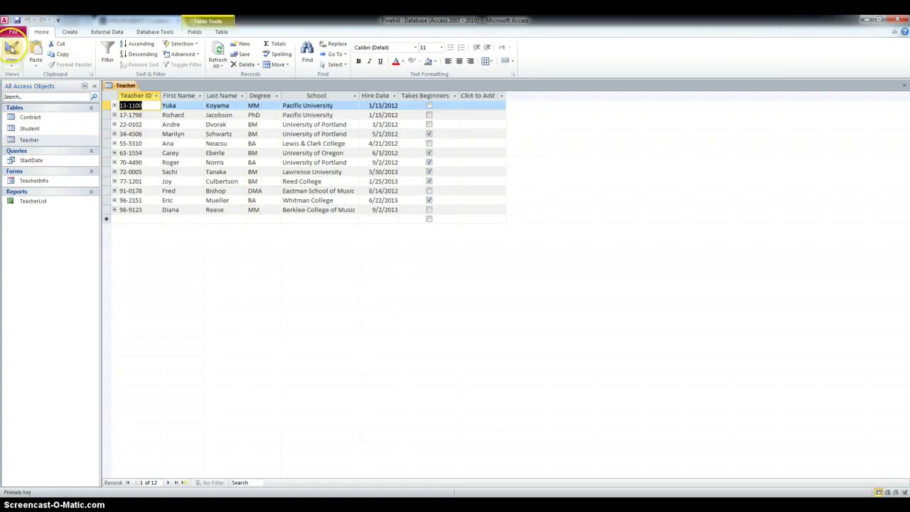
- Switch the Teacher table to Design view and return from the Figure 2-46 eBook page
left_click(12, 48)
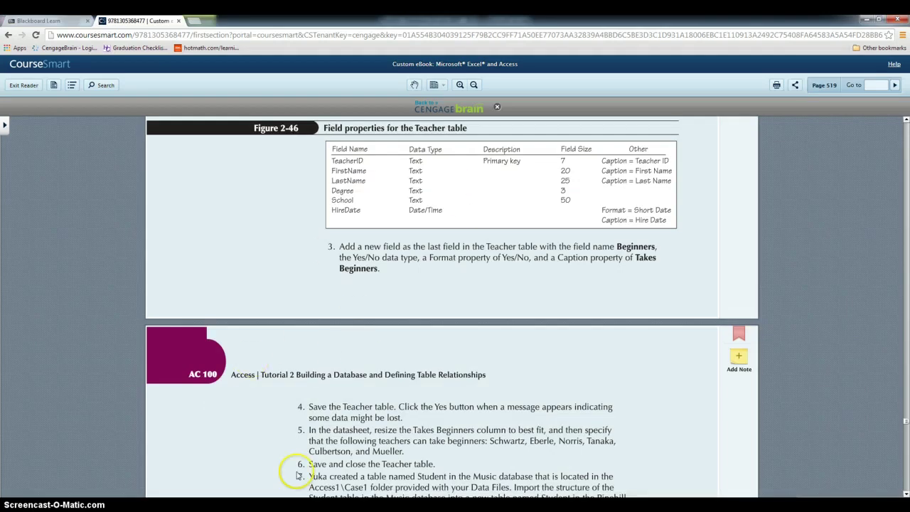
key("alt+Tab")
- Position the Access window under the figure and confirm TeacherID stays a Text primary key field
left_click(878, 20)
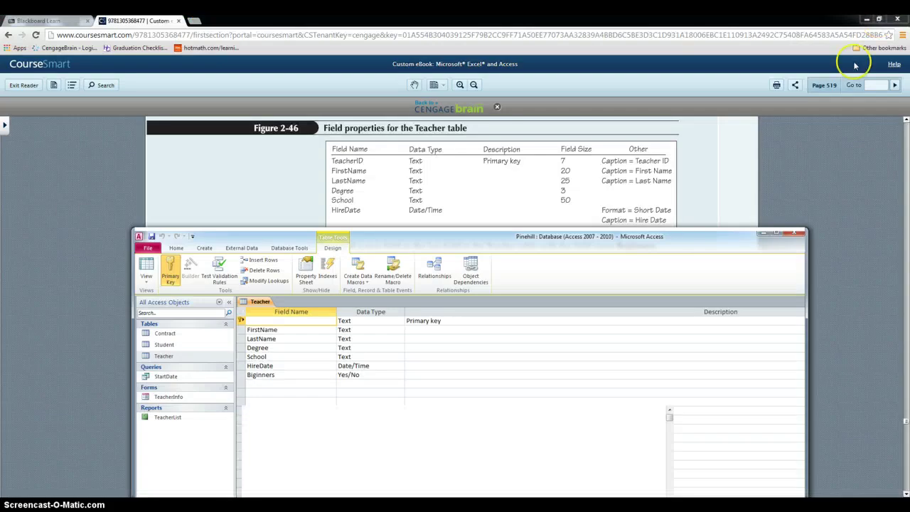
left_click_drag(512, 242, 553, 231)
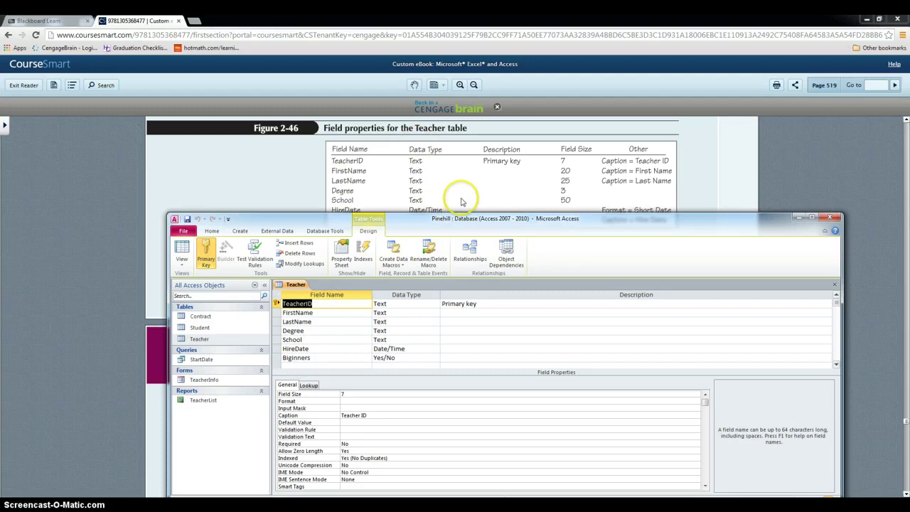
left_click(408, 304)
left_click(435, 303)
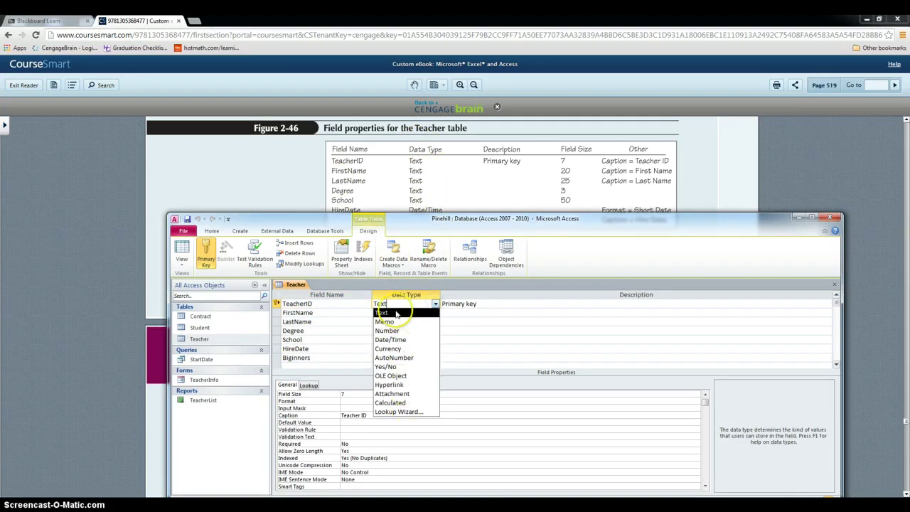
left_click(401, 314)
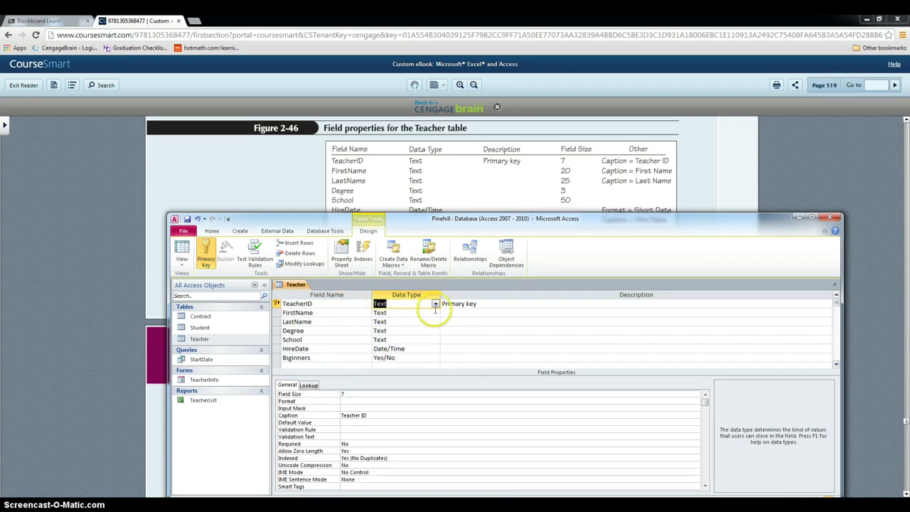
right_click(488, 304)
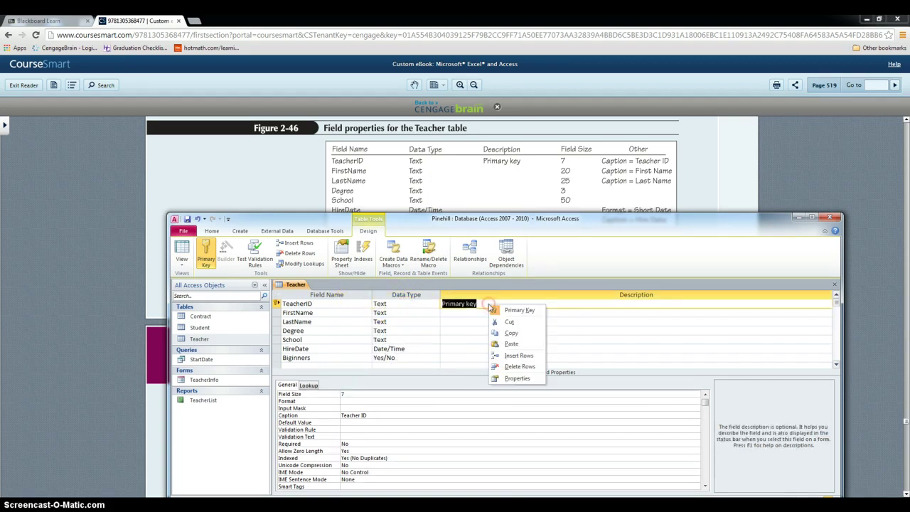
left_click(504, 311)
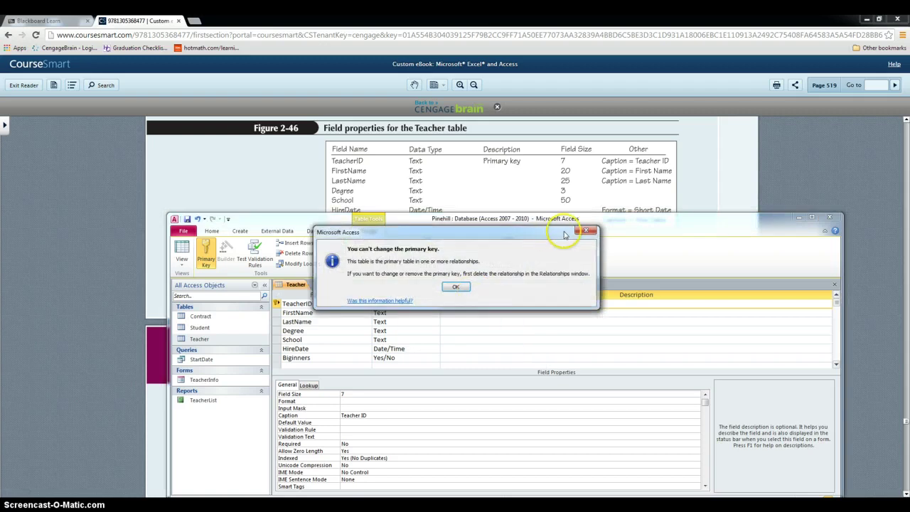
left_click(578, 233)
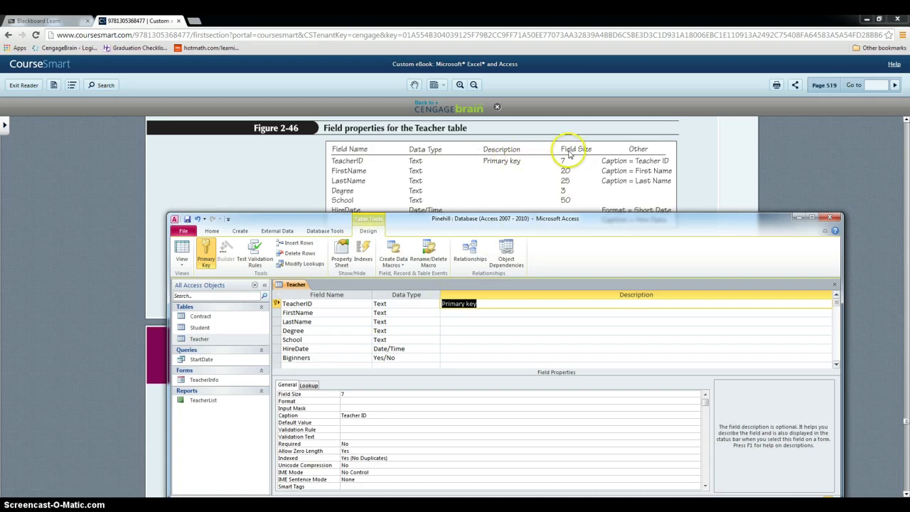
- Check the LastName and TeacherID properties and keep HireDate's format as Short Date
left_click(479, 321)
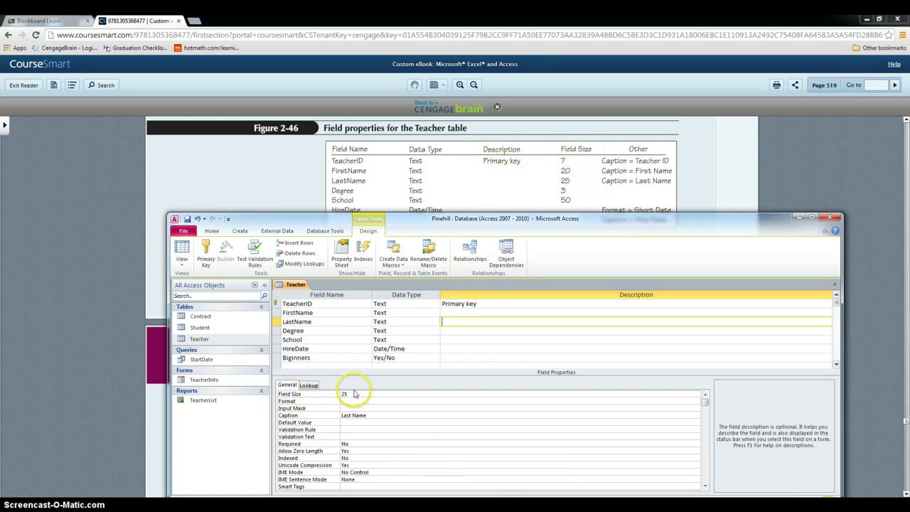
left_click(384, 305)
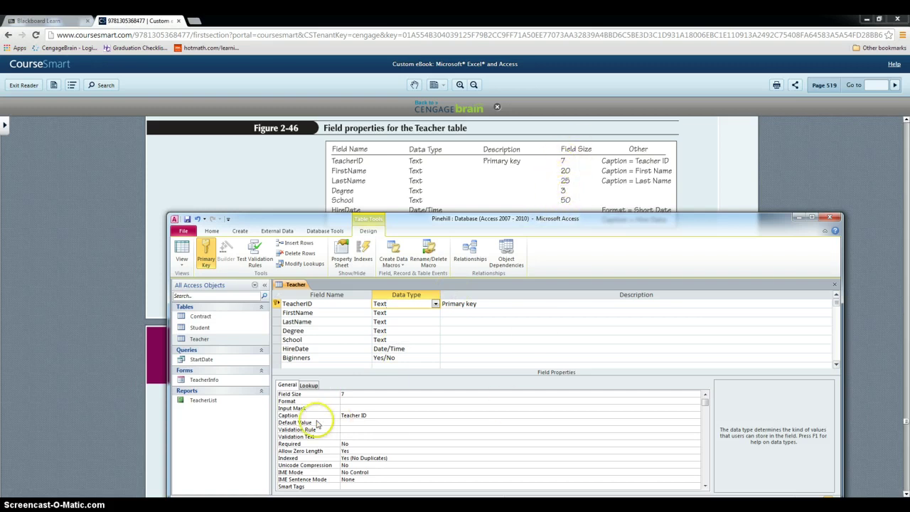
left_click(371, 415)
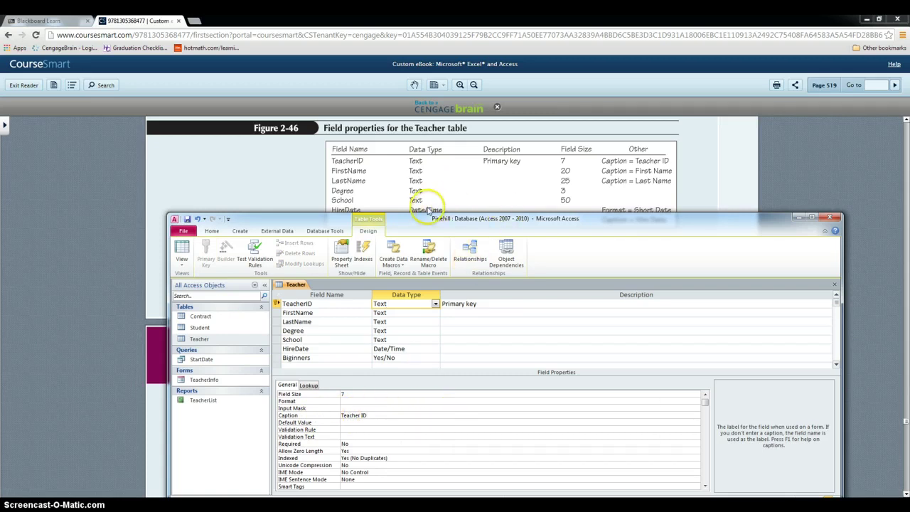
left_click(298, 348)
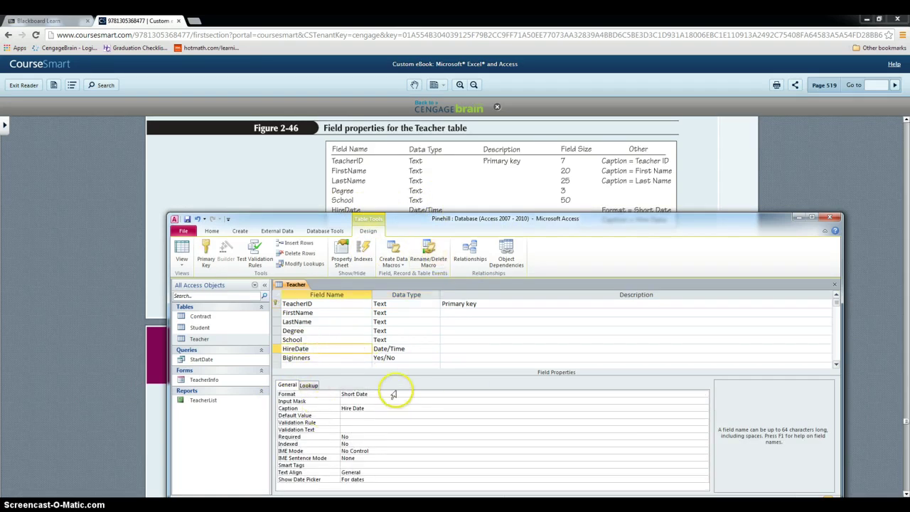
left_click(393, 394)
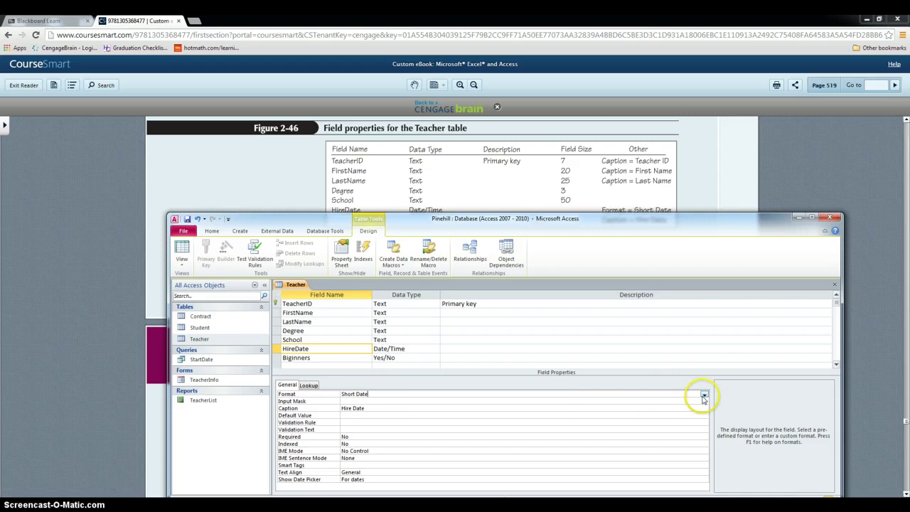
left_click(703, 395)
left_click(703, 395)
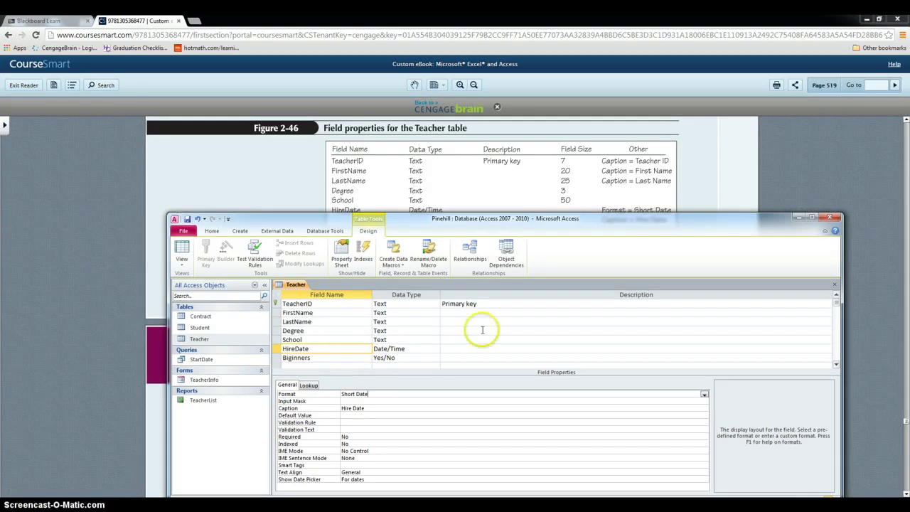
- Keep Biginners as a Yes/No field with Yes/No format and caption Takes Beginners
left_click(835, 364)
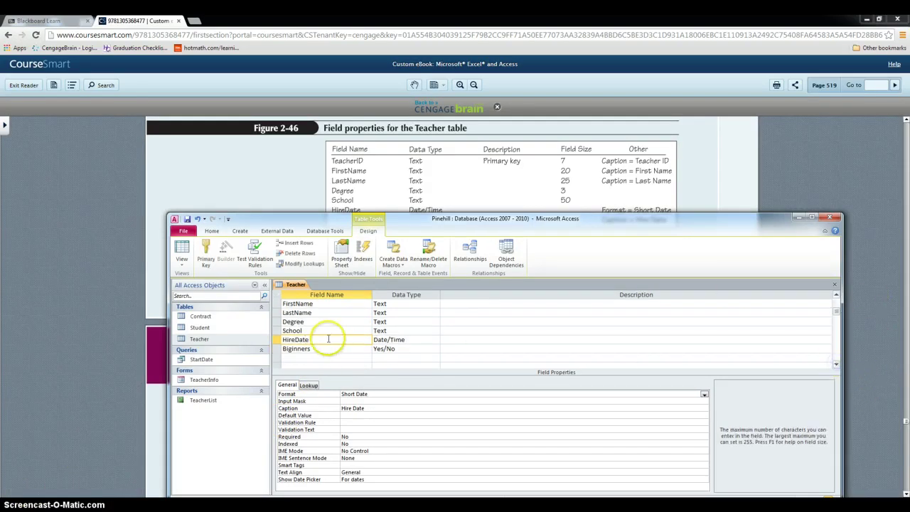
left_click(312, 358)
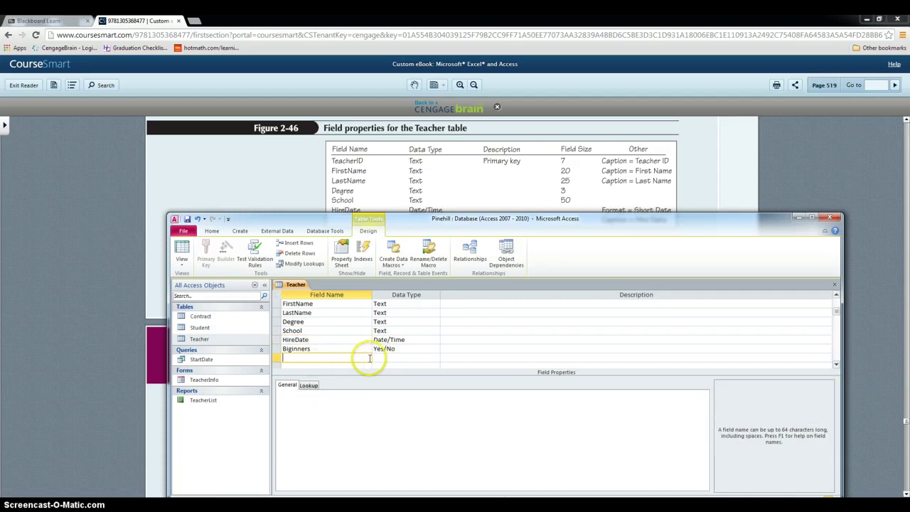
left_click(401, 356)
left_click(399, 352)
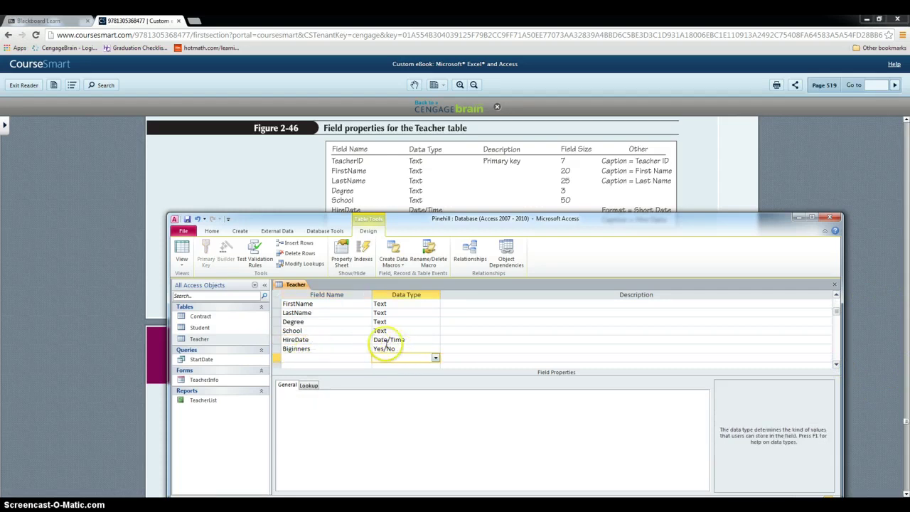
left_click(390, 348)
left_click(435, 349)
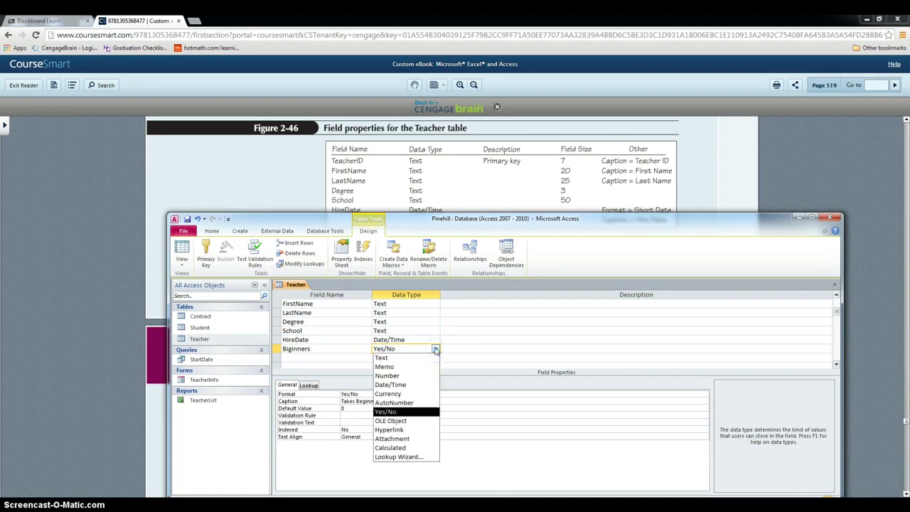
left_click(409, 412)
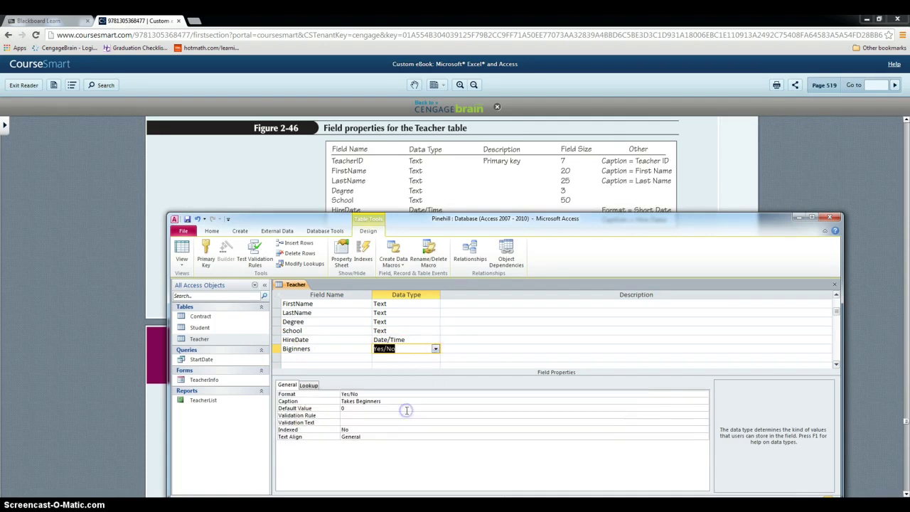
left_click(622, 393)
left_click(704, 396)
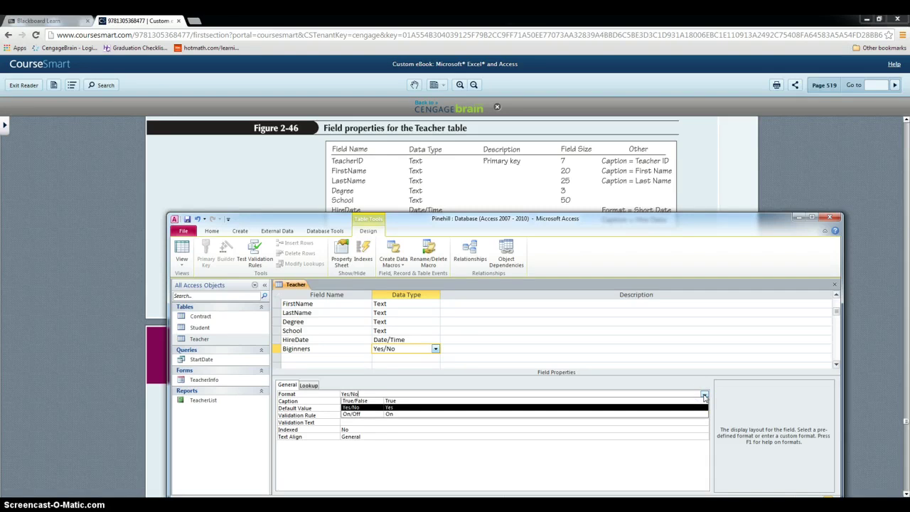
left_click(704, 395)
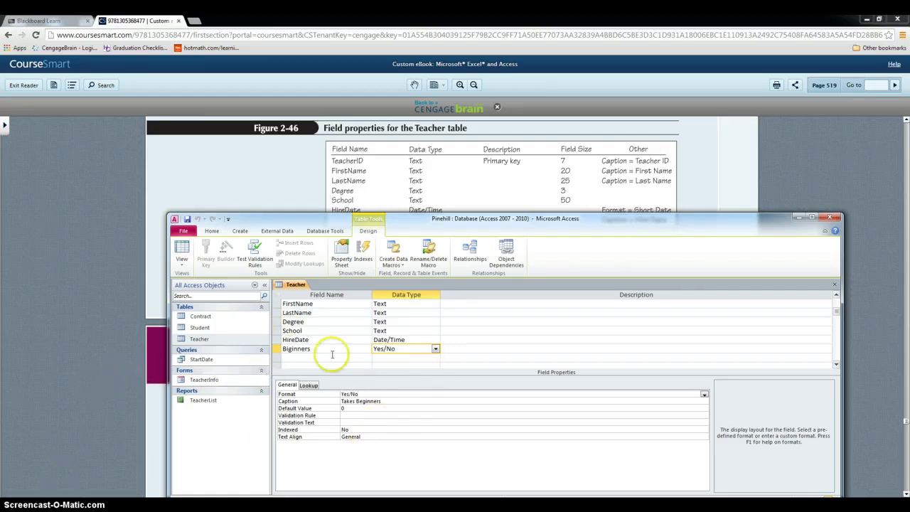
- Return the Teacher table to Datasheet view and best-fit the Hire Date column
left_click(183, 250)
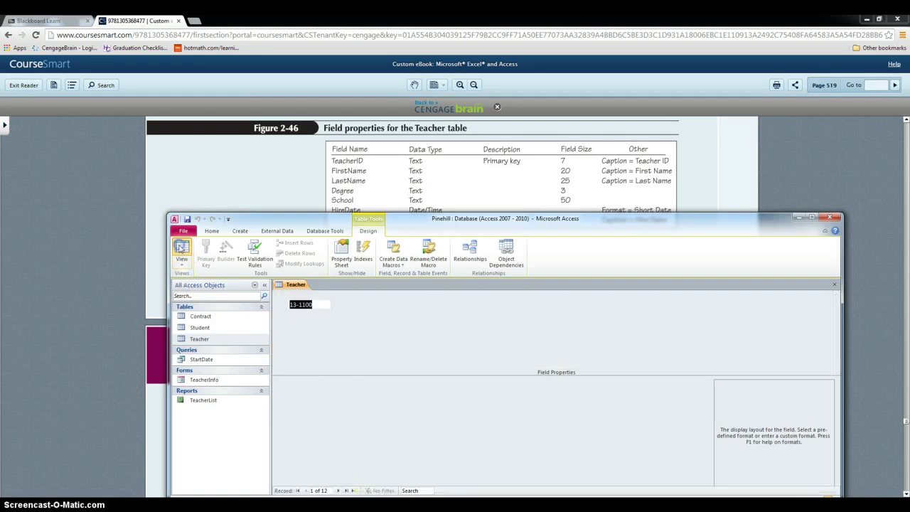
left_click(183, 250)
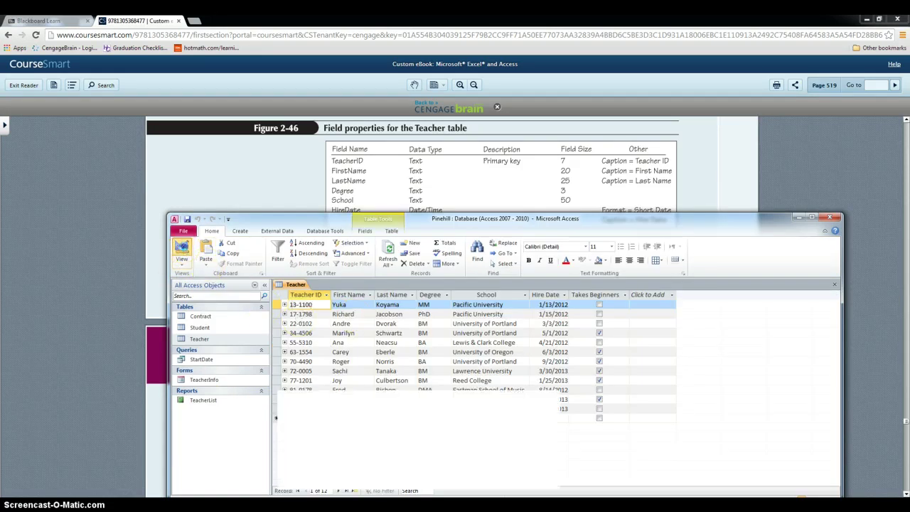
left_click(183, 250)
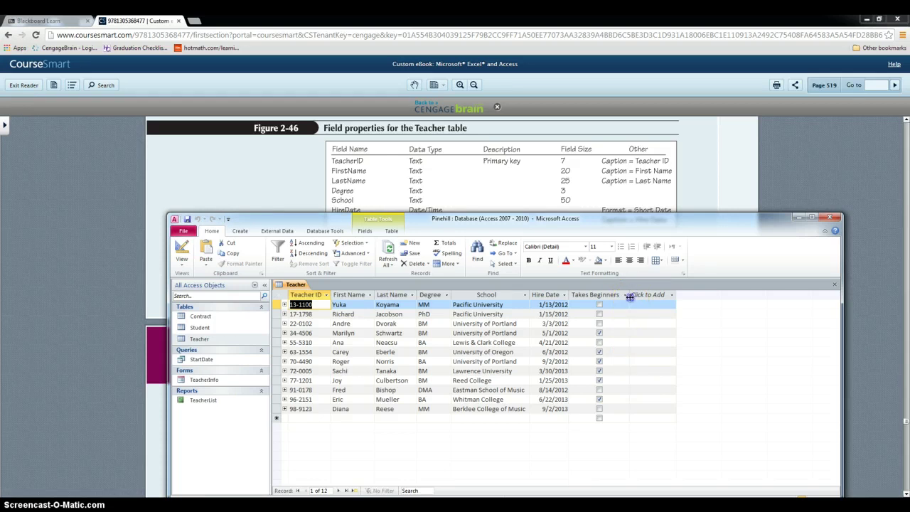
double_click(570, 295)
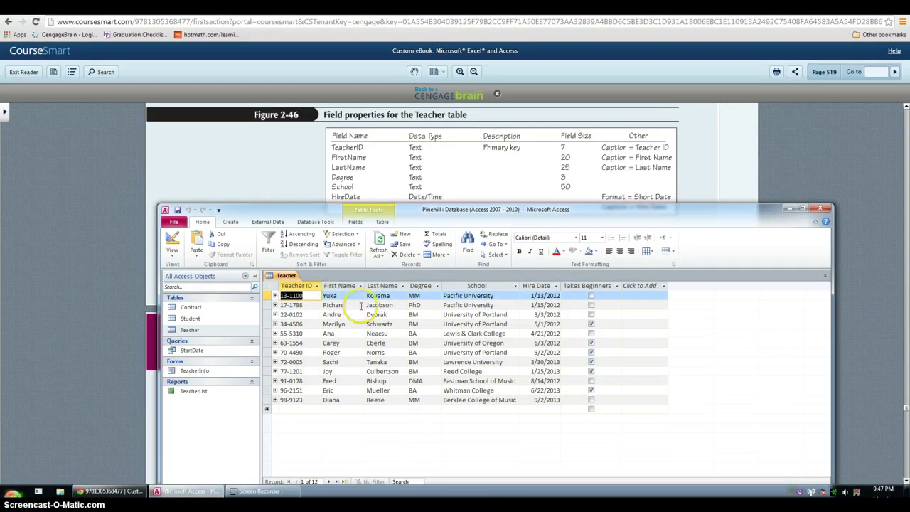
- Import the Student table from Music(1).accdb as Student1 and select it in the Navigation Pane
left_click(276, 222)
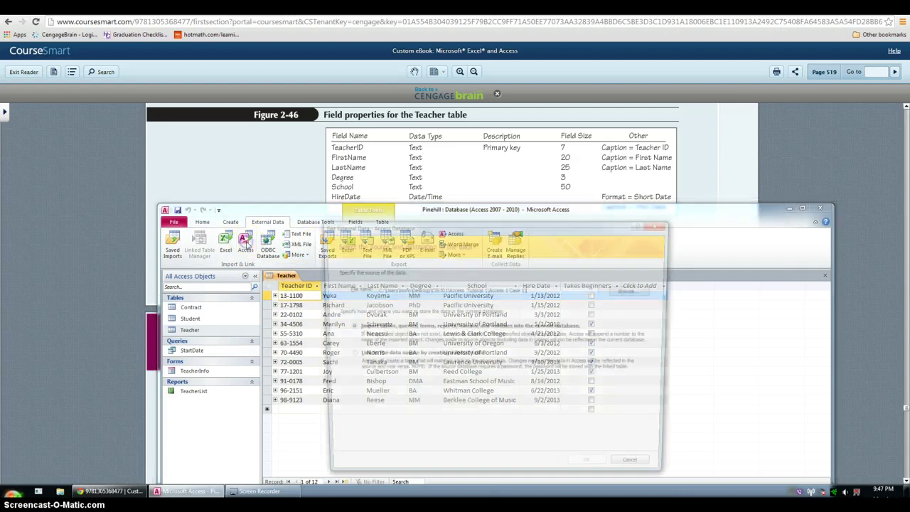
left_click(634, 291)
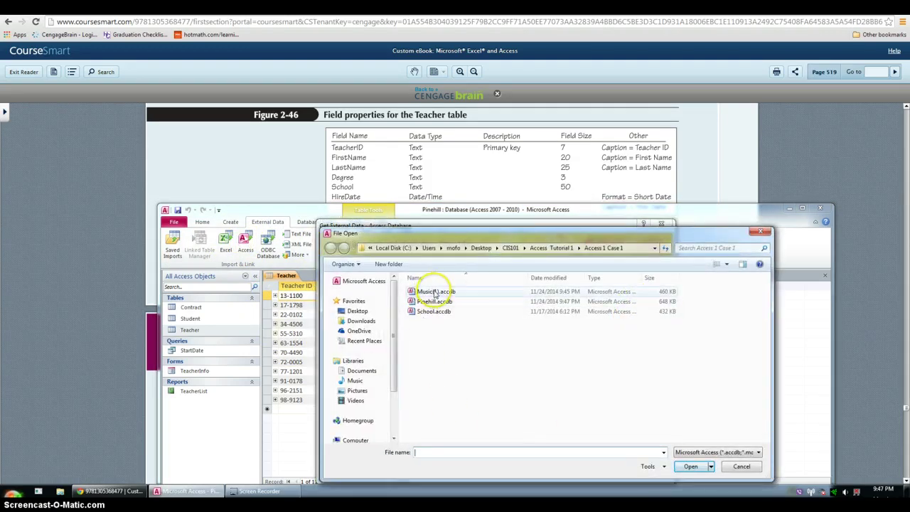
left_click(437, 292)
left_click(689, 467)
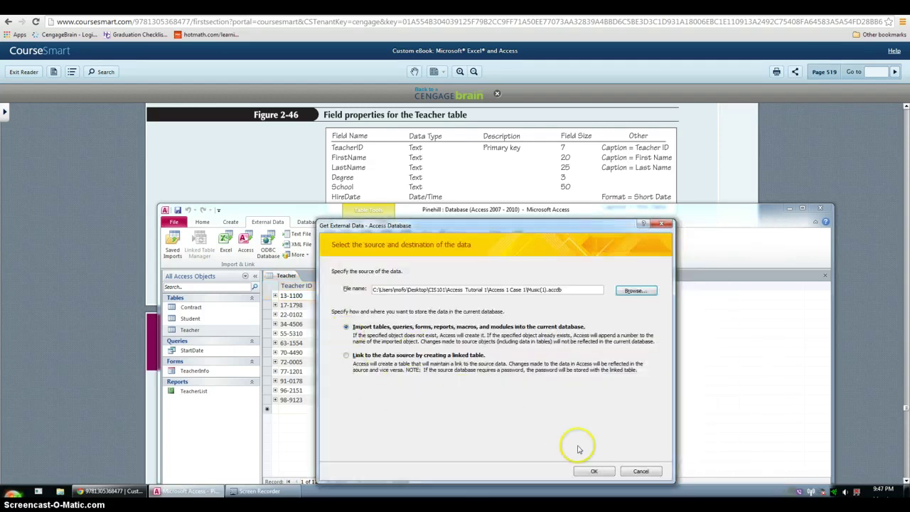
left_click(593, 471)
left_click(205, 251)
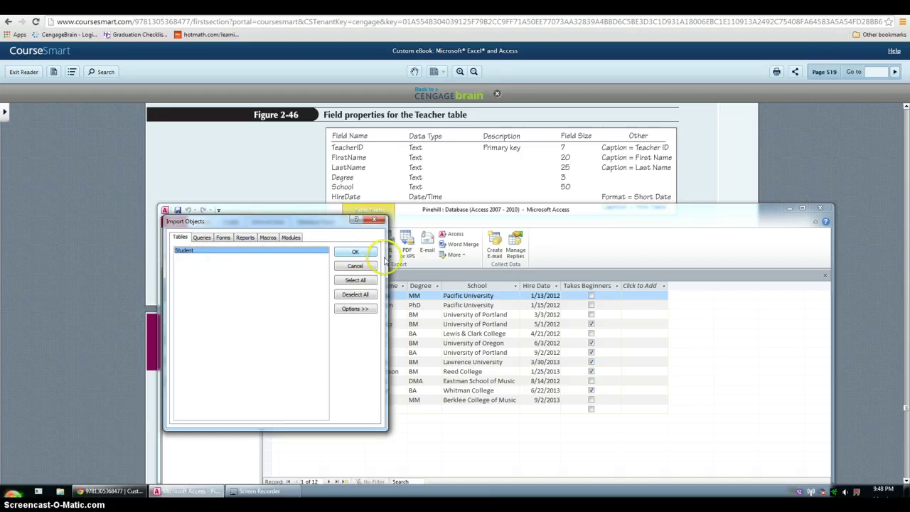
left_click(355, 253)
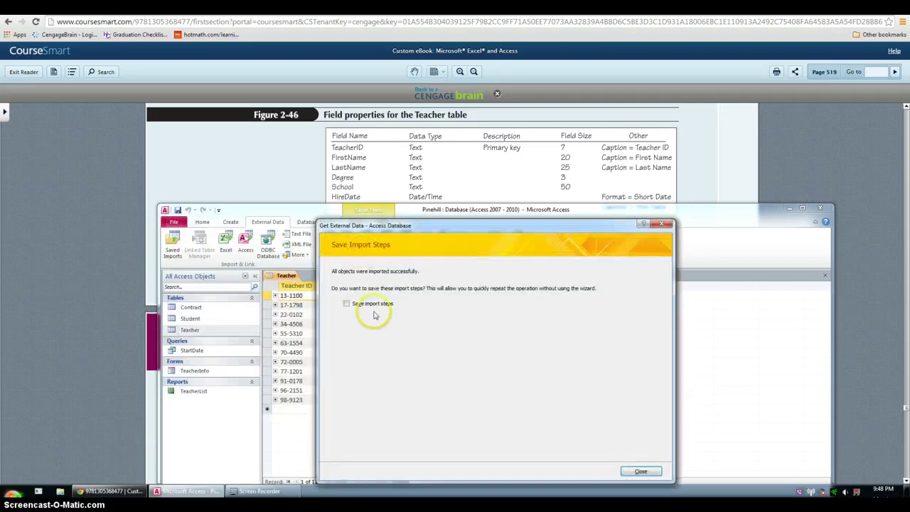
left_click(640, 471)
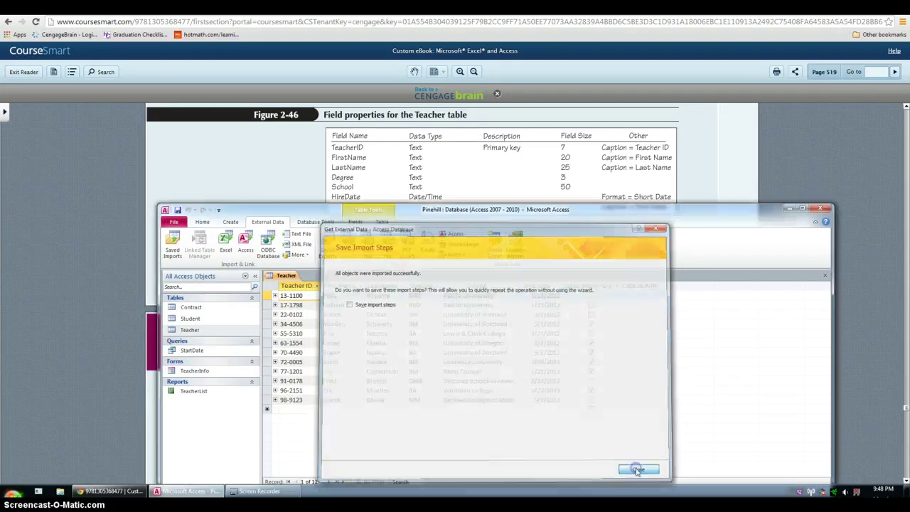
left_click(196, 319)
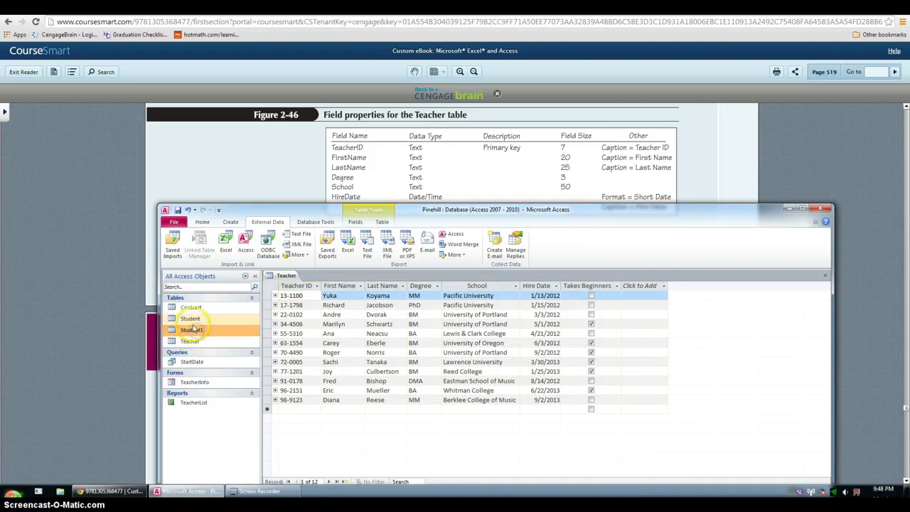
left_click(201, 328)
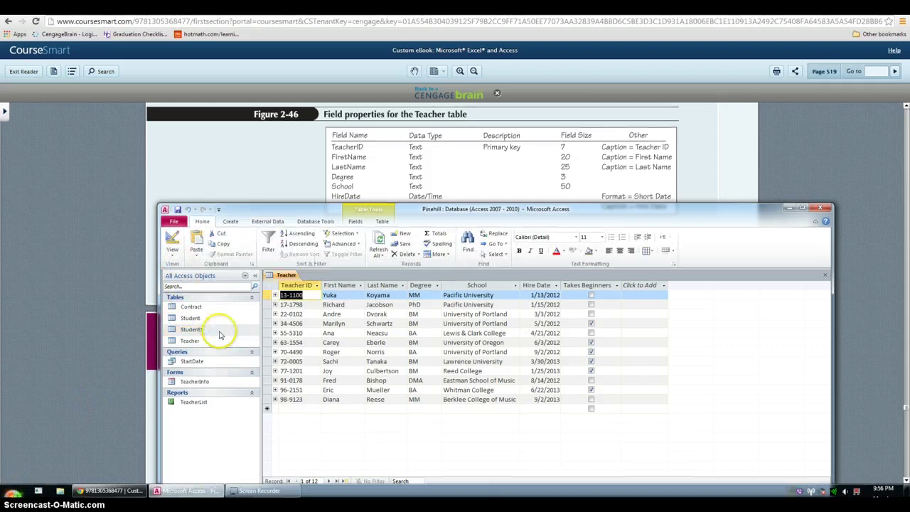
- Open Student1 and append a BirthDate Date & Time field and a Gender Text field
double_click(201, 330)
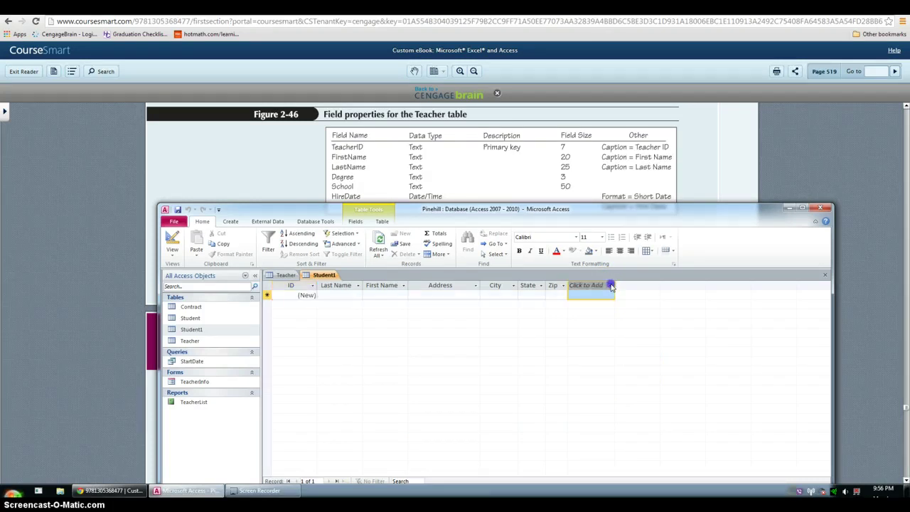
left_click(610, 285)
left_click(605, 329)
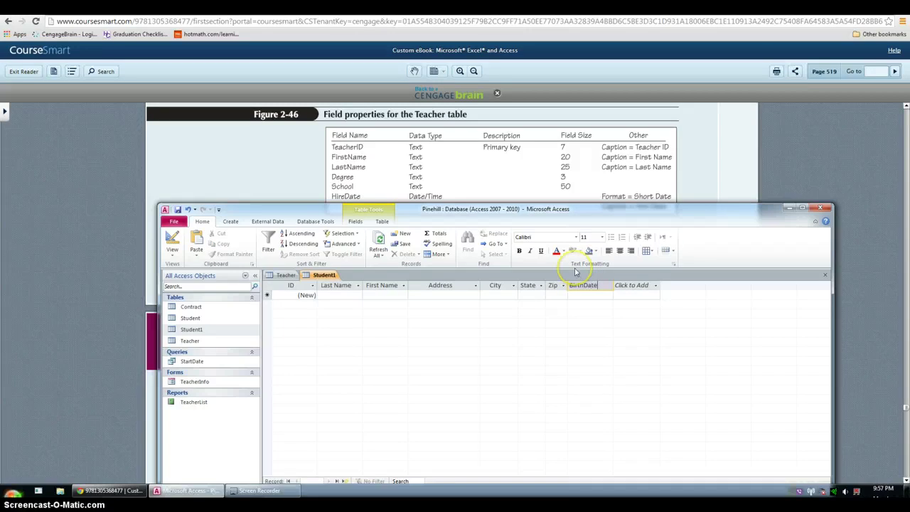
key("Return")
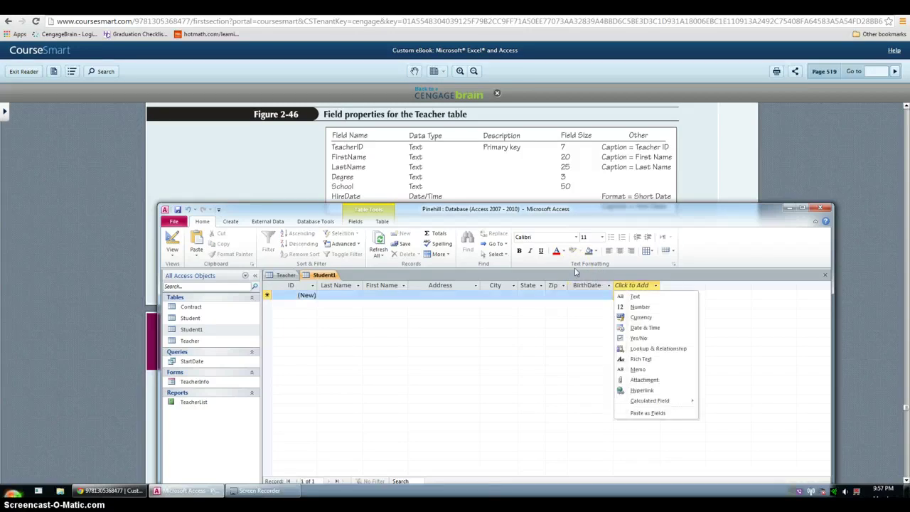
left_click(635, 296)
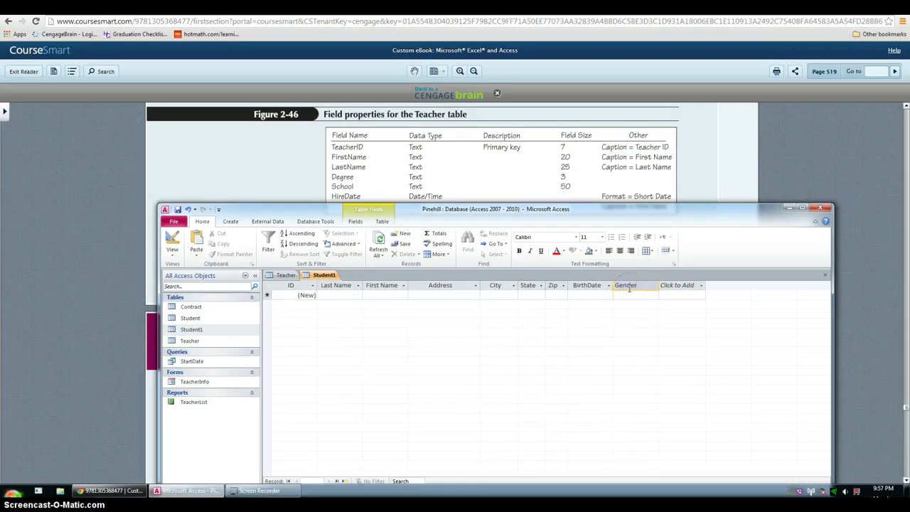
- Insert the Phone quick-start fields (Business, Home, Mobile Phone, Fax Number) before BirthDate
left_click(124, 379)
left_click(325, 389)
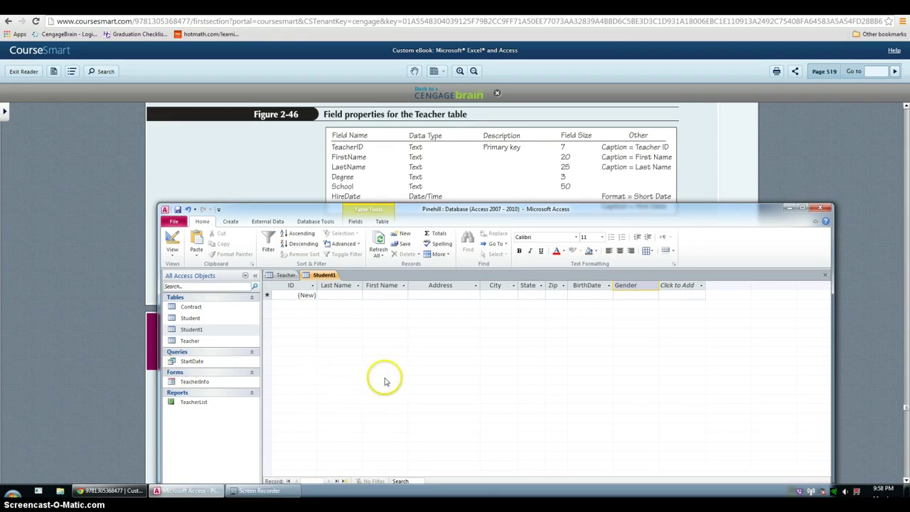
left_click(597, 285)
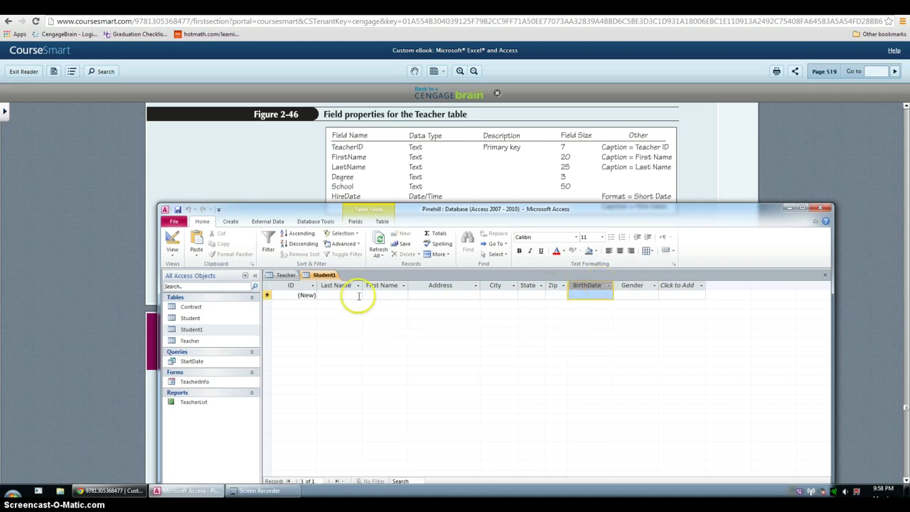
left_click(355, 221)
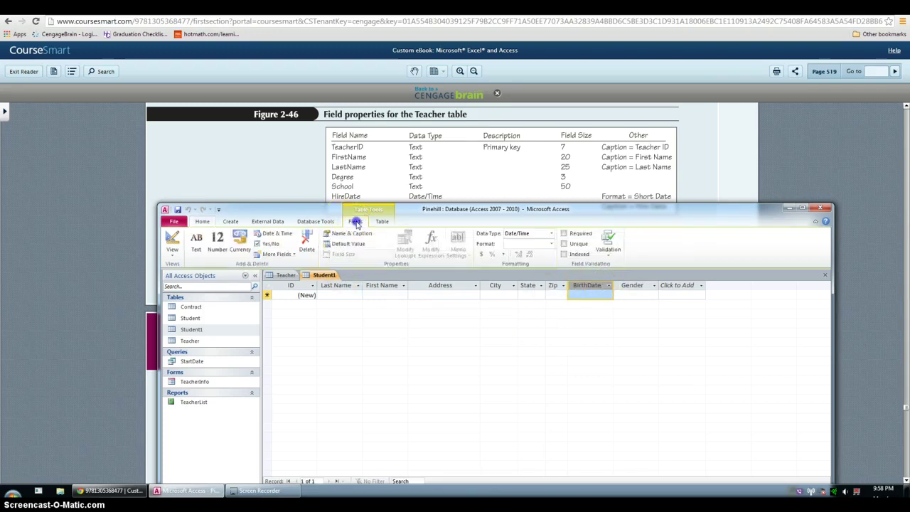
left_click(292, 254)
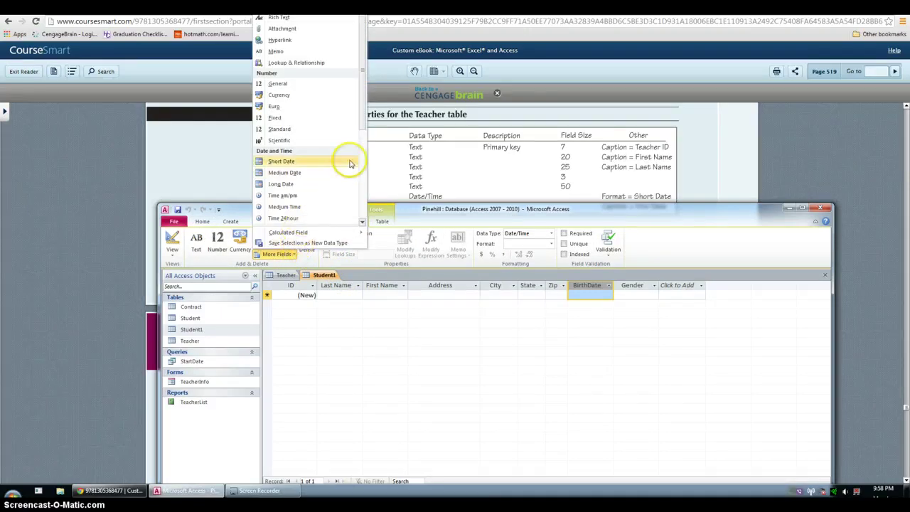
scroll(342, 150, "down", 5)
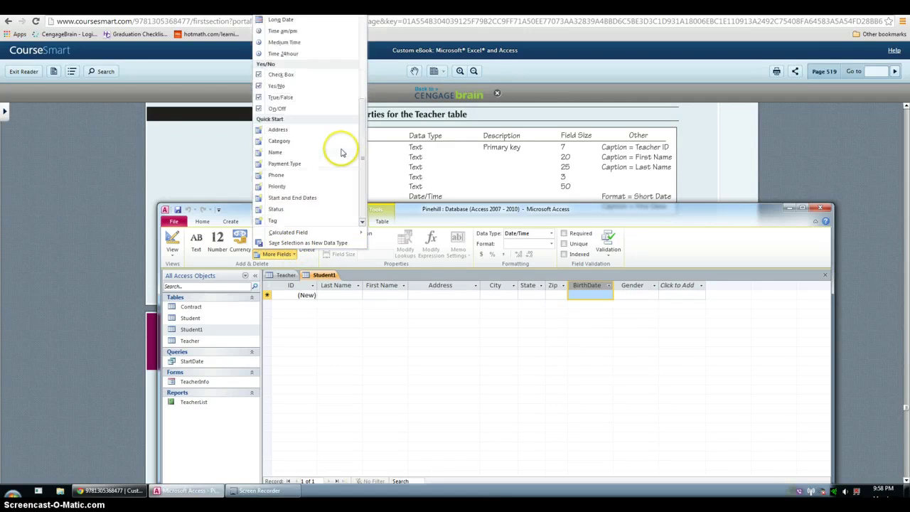
left_click(277, 177)
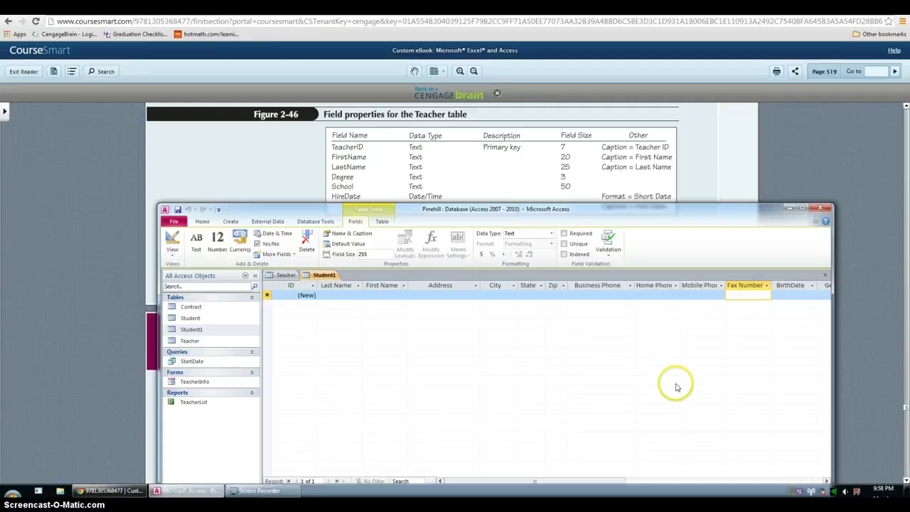
- Delete the Business Phone and Fax Number columns, keeping Home Phone and Mobile Phone
left_click(605, 285)
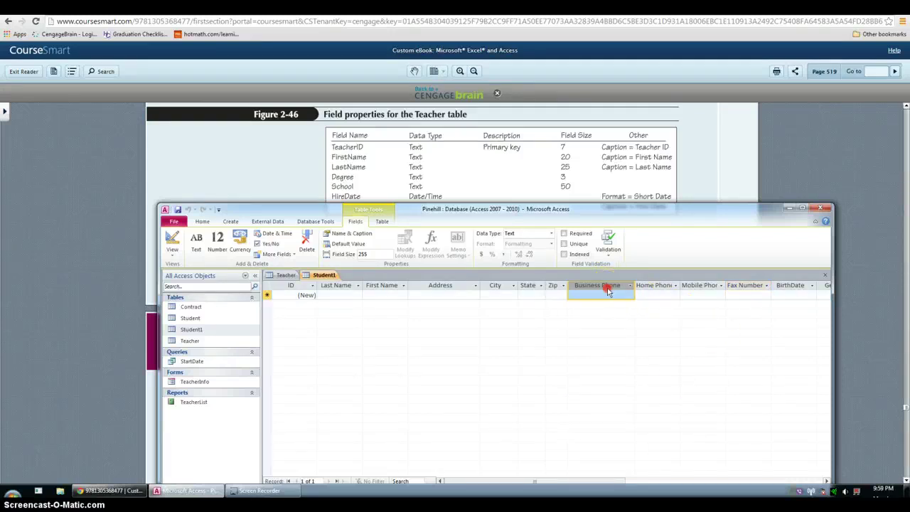
right_click(605, 285)
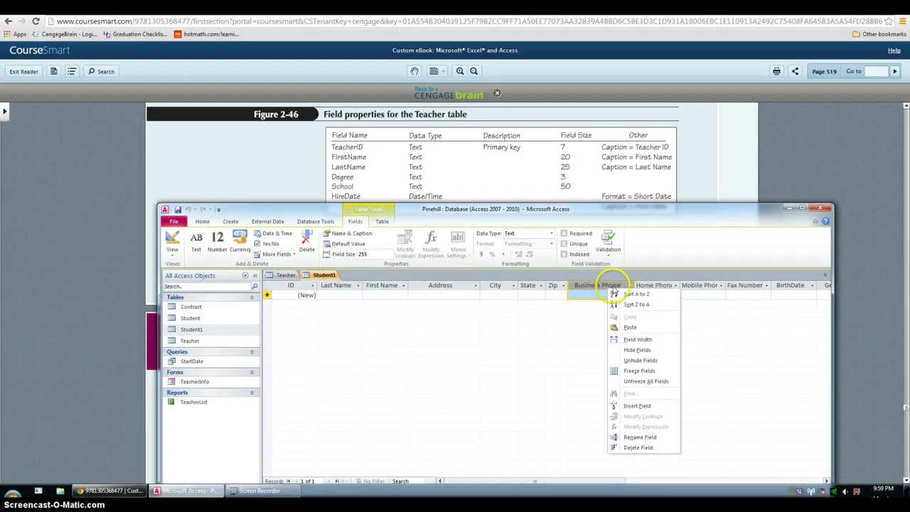
left_click(637, 446)
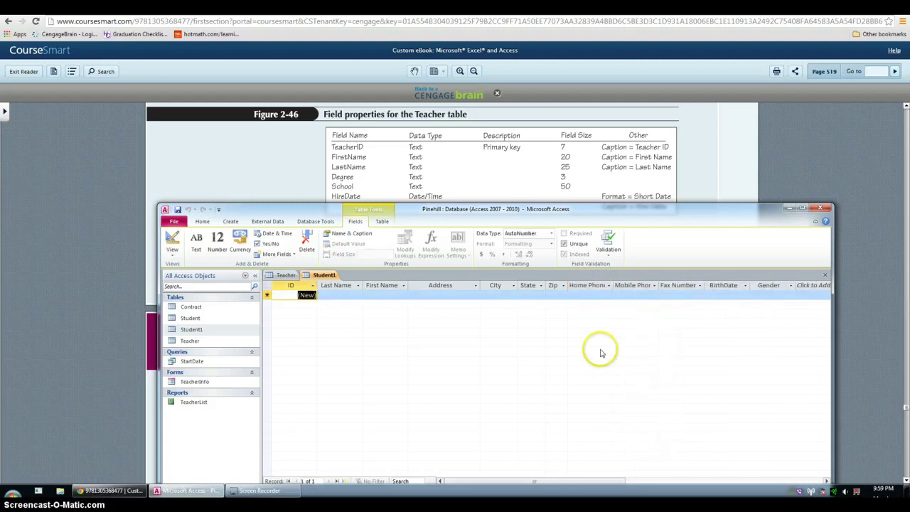
right_click(678, 285)
left_click(711, 443)
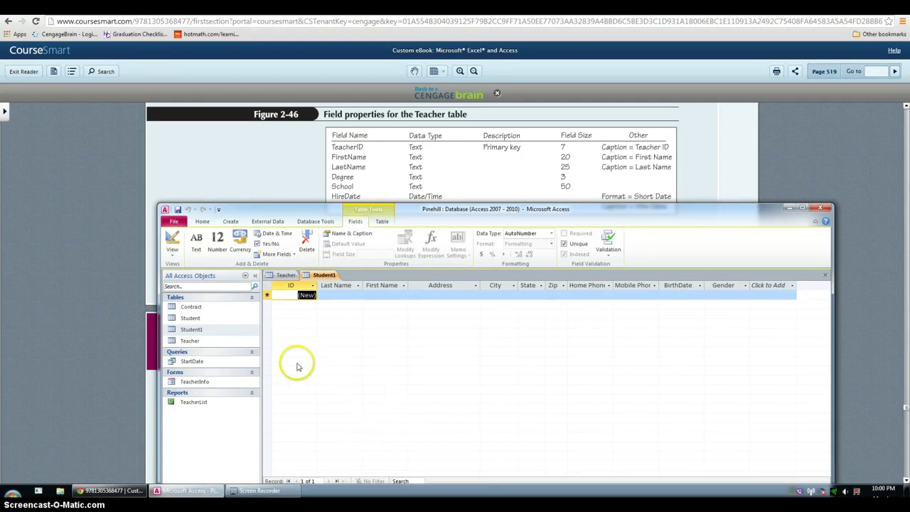
- Open Student1 in Design view and inspect the MobilePhone field's properties
left_click(172, 239)
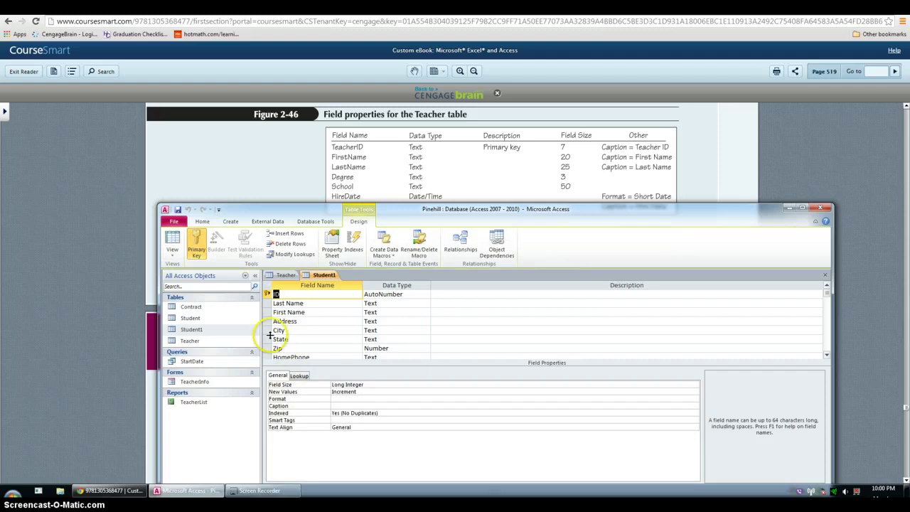
scroll(268, 330, "down", 1)
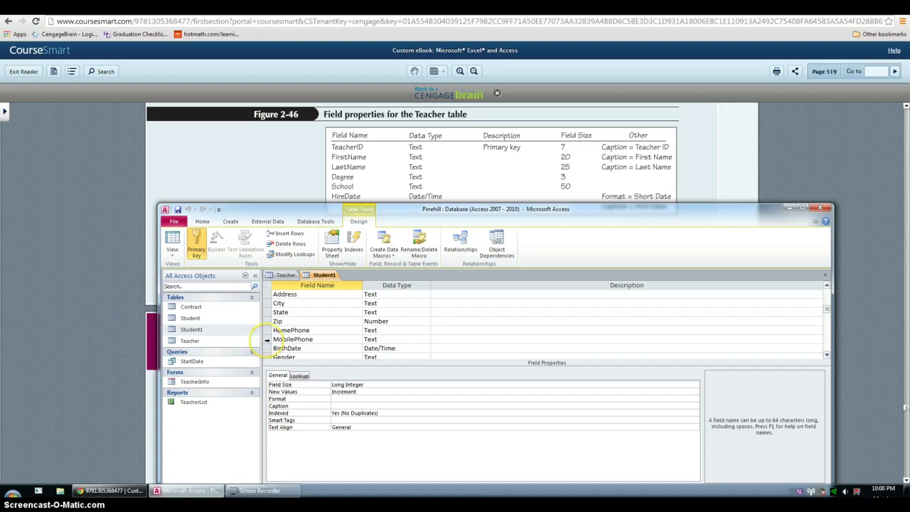
left_click(268, 339)
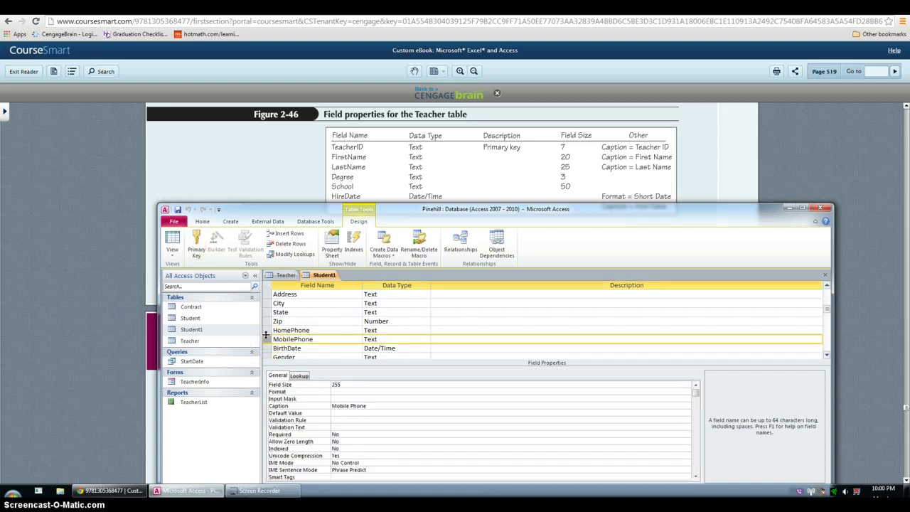
right_click(269, 341)
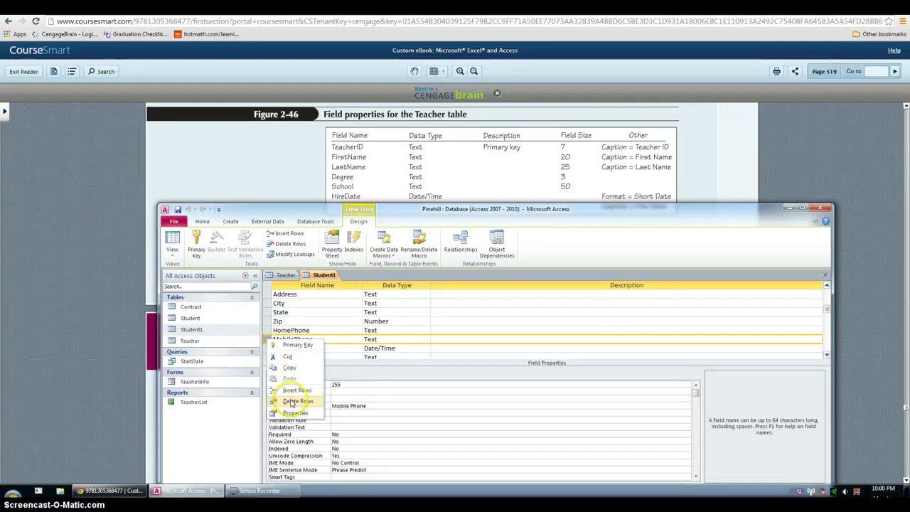
left_click(218, 417)
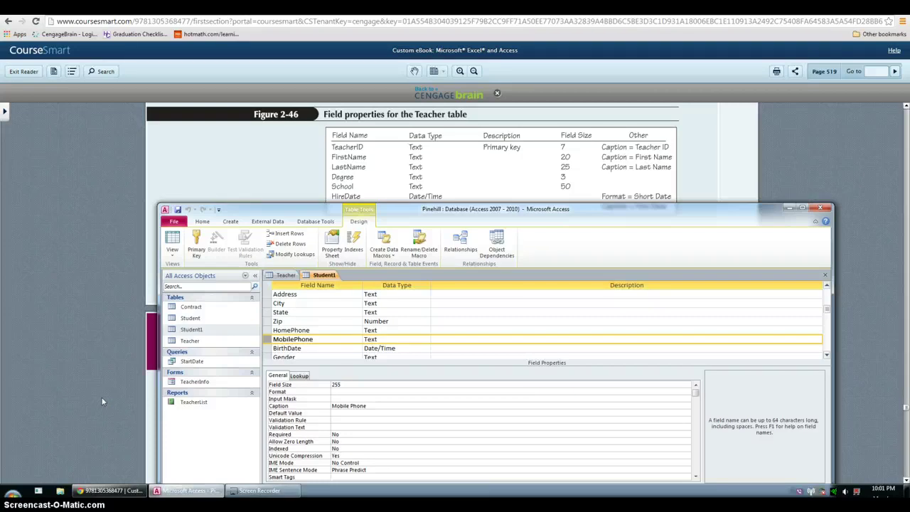
- Read the Student field specifications in the eBook's Figure 2-47, then return to Access
left_click(110, 299)
scroll(304, 301, "down", 6)
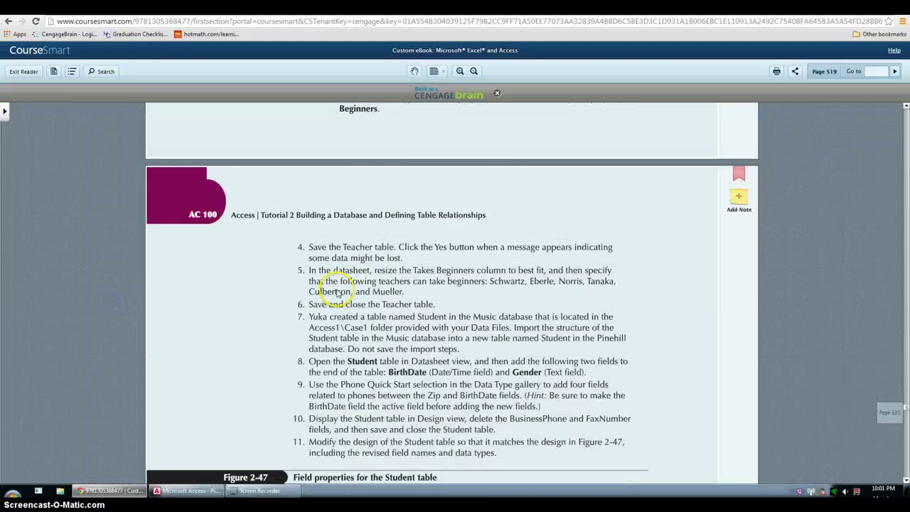
scroll(329, 282, "down", 3)
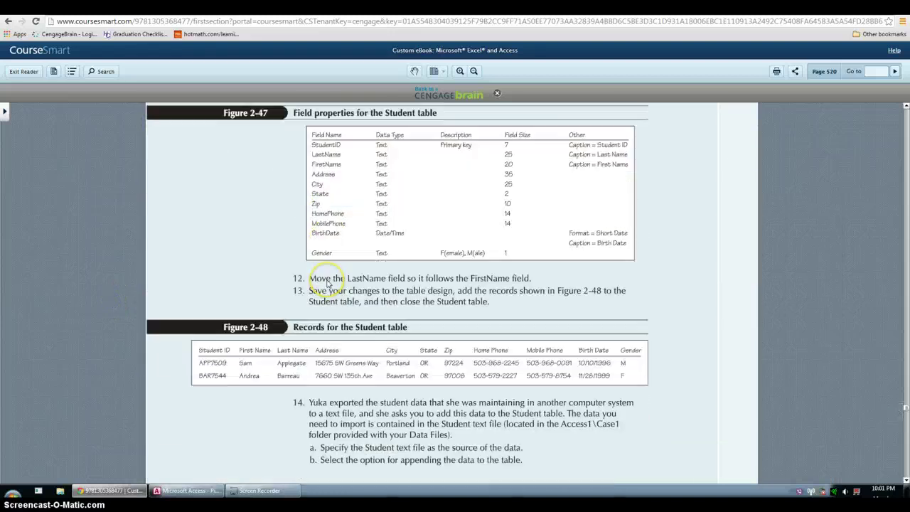
scroll(326, 284, "down", 1)
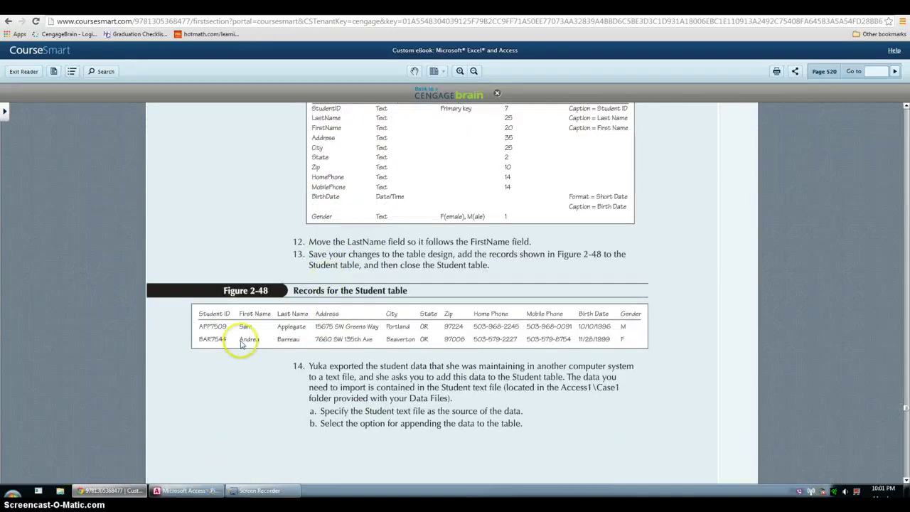
scroll(239, 345, "up", 1)
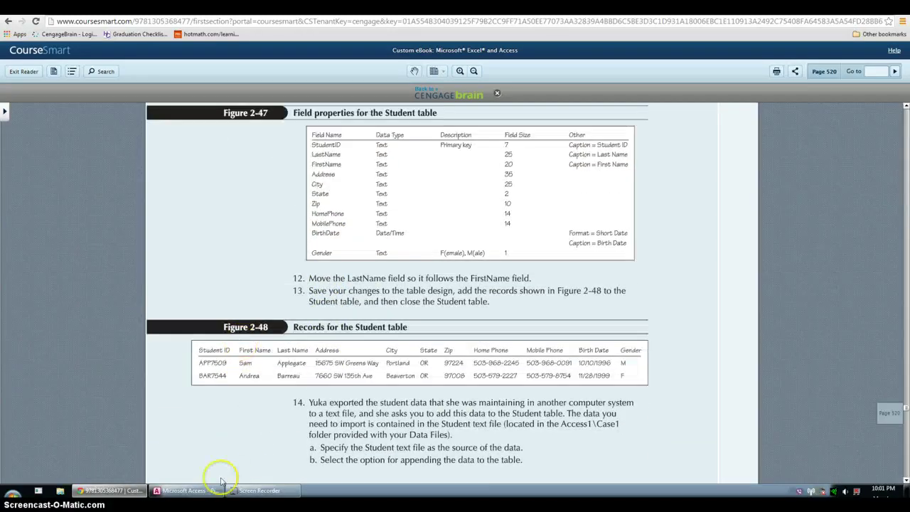
left_click(187, 491)
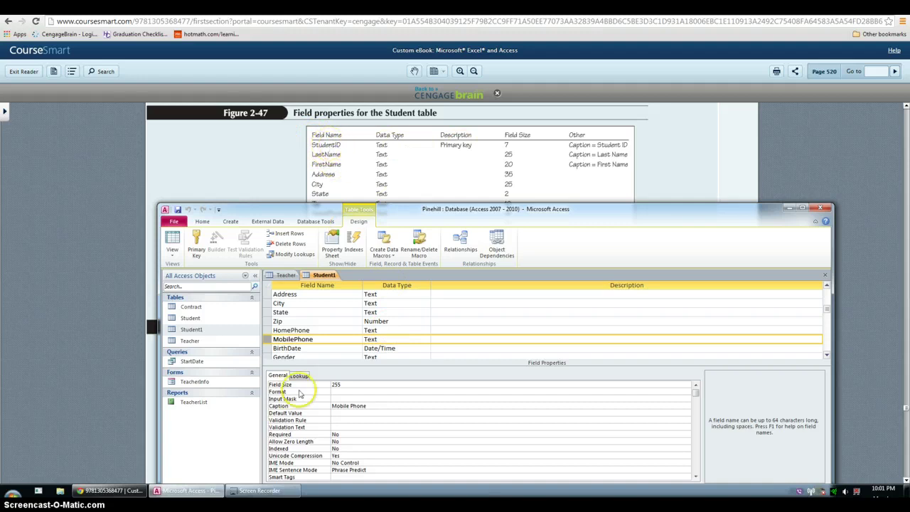
- Rename the ID field to studentID, make it Text, and give it the description 'Primary key'
scroll(367, 325, "up", 1)
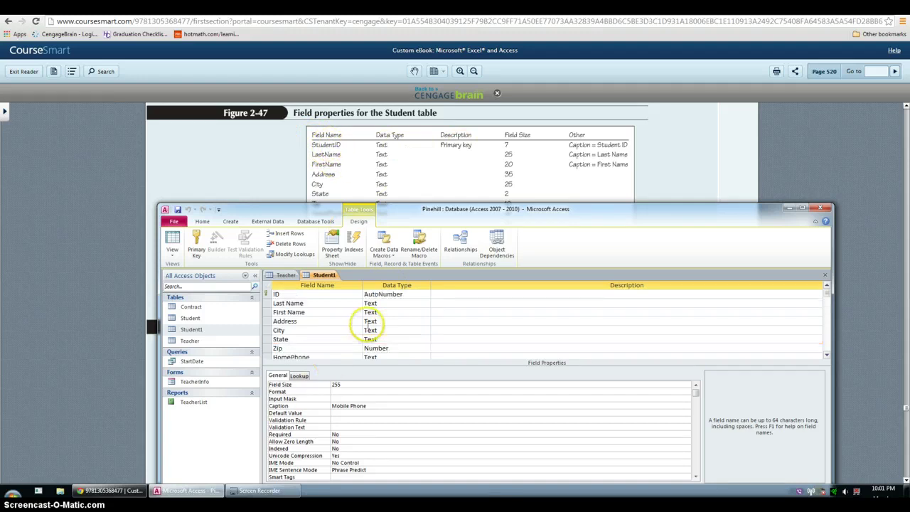
left_click(295, 295)
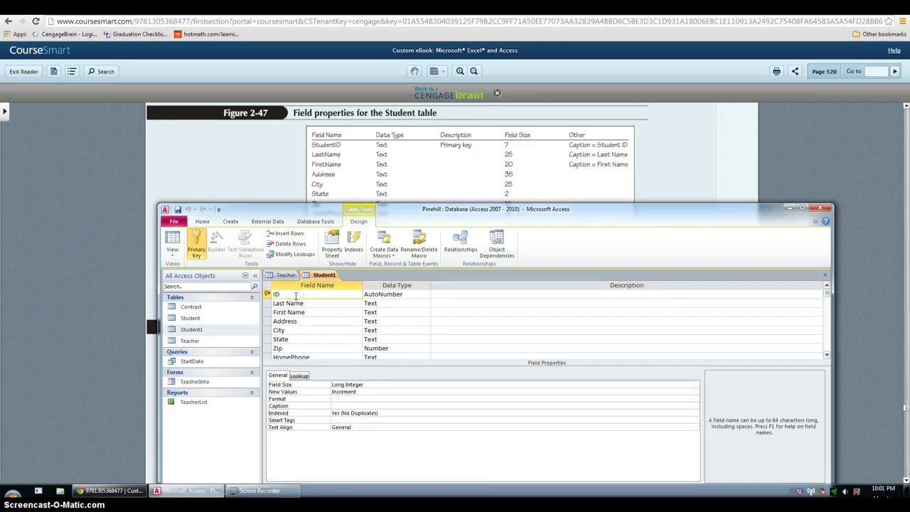
type("student")
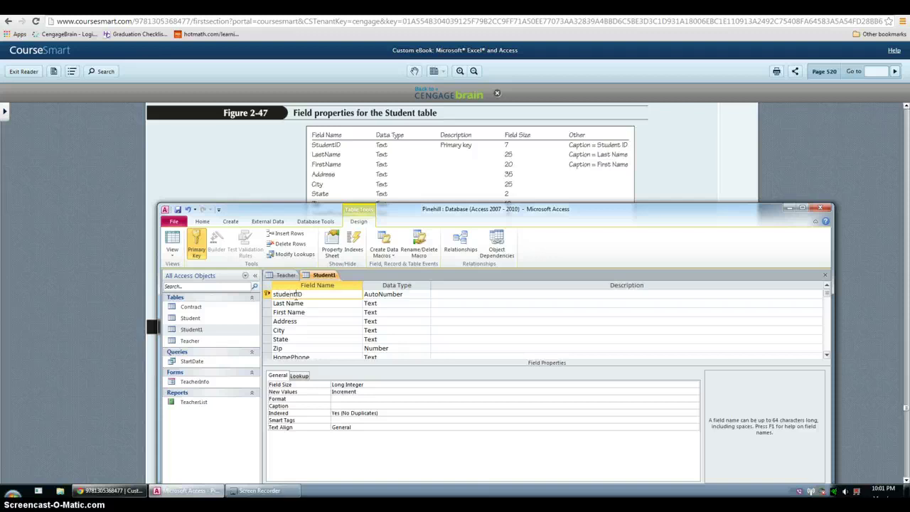
left_click(407, 295)
left_click(425, 294)
left_click(418, 303)
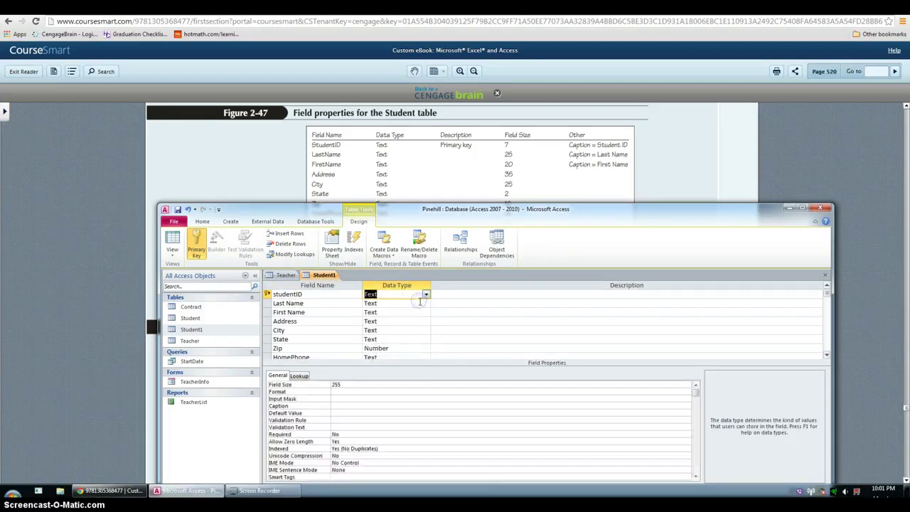
left_click(468, 295)
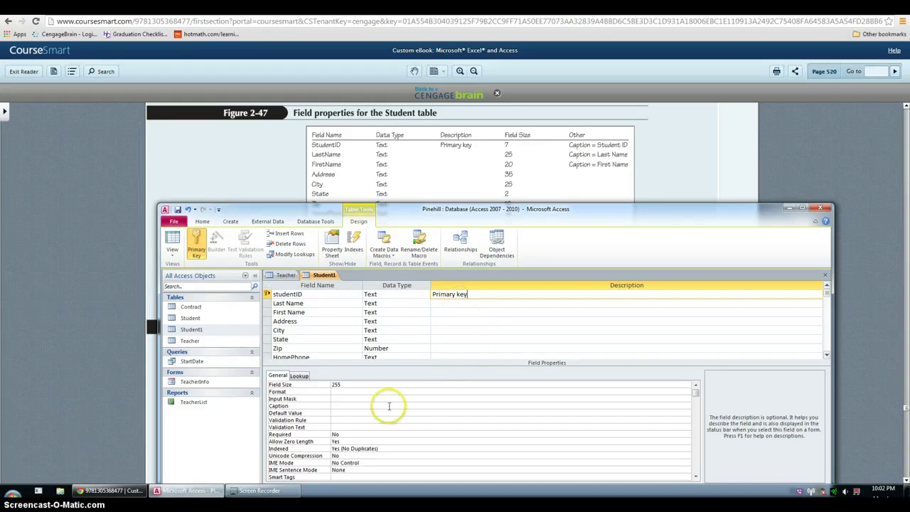
- Set studentID's Field Size to 7 and Caption to 'Student ID', then open the Student table
left_click(352, 385)
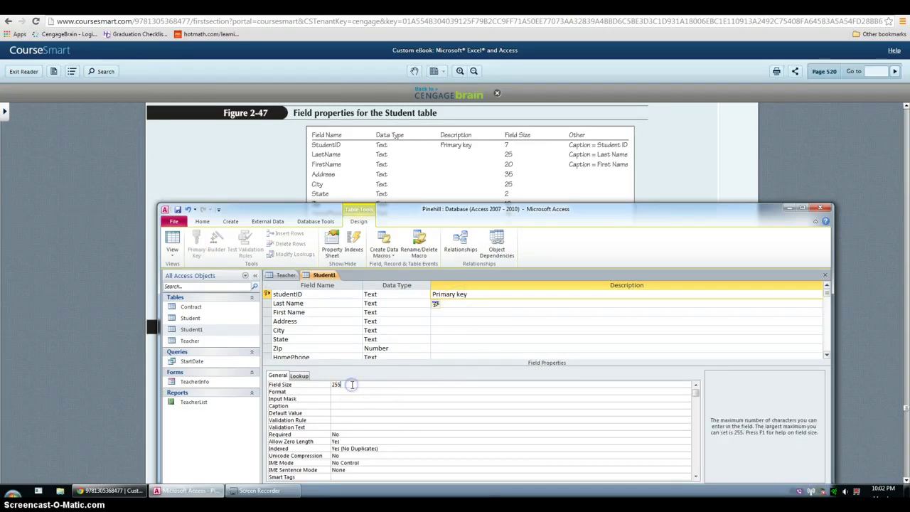
left_click(502, 295)
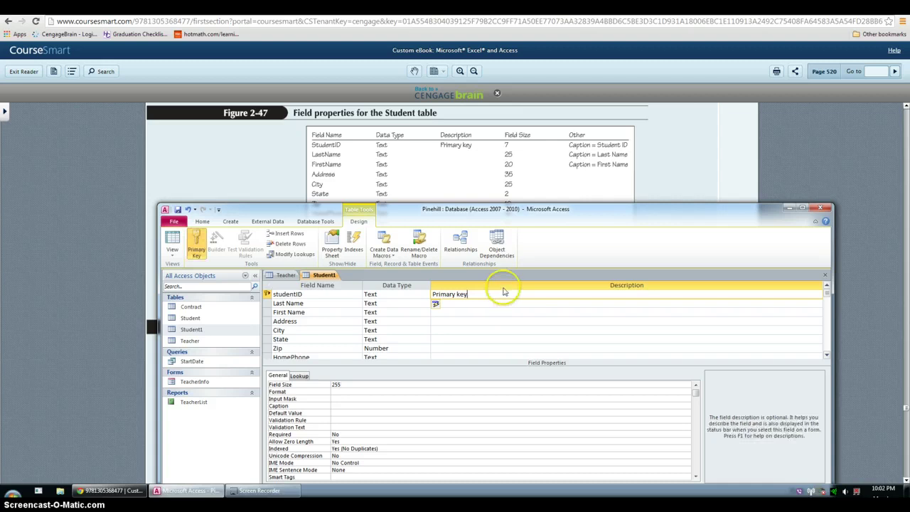
key("F6")
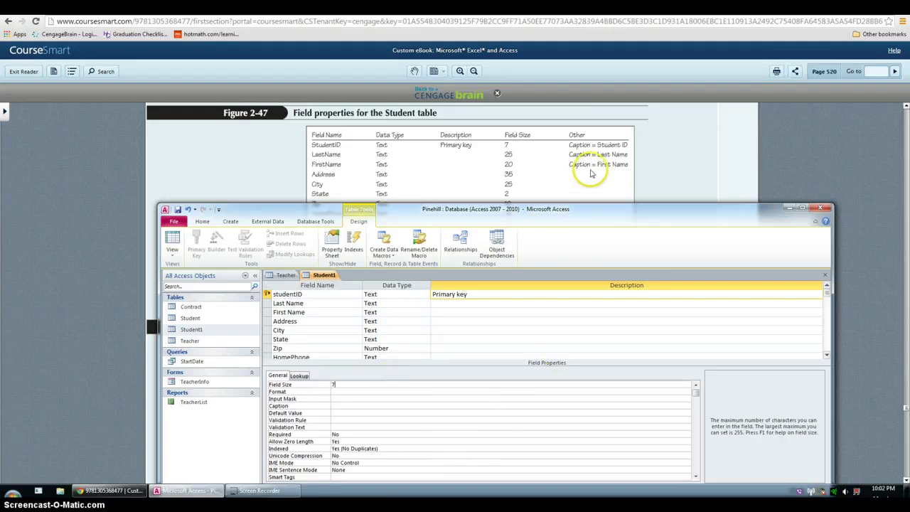
left_click(351, 403)
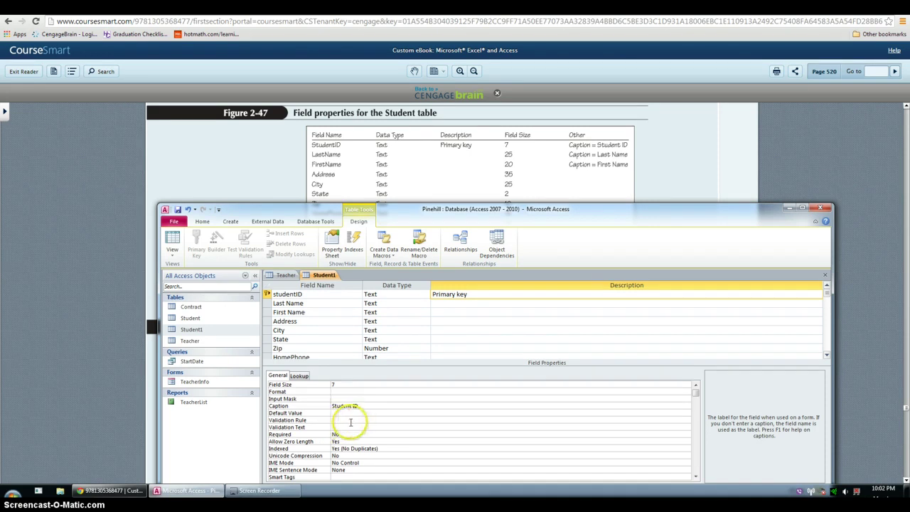
double_click(189, 318)
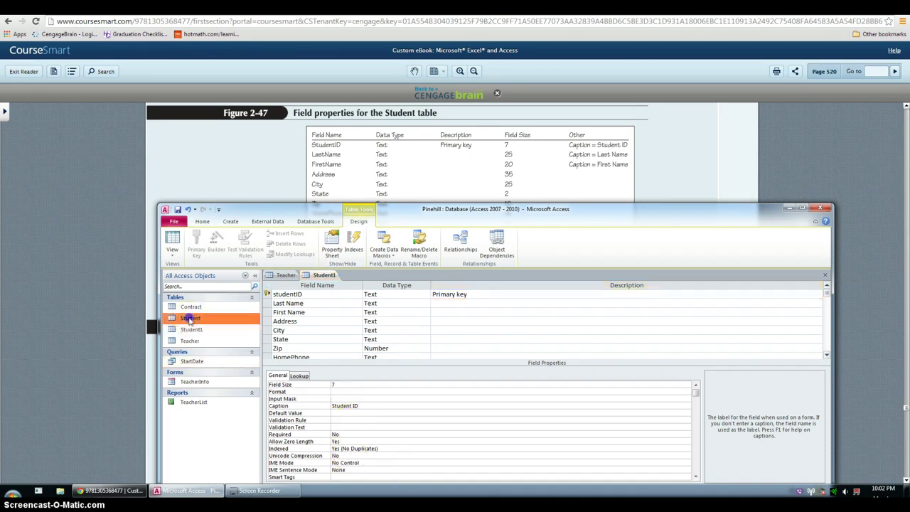
- View the Student table's design, check the BirthDate field's Format property, then close it
left_click(172, 242)
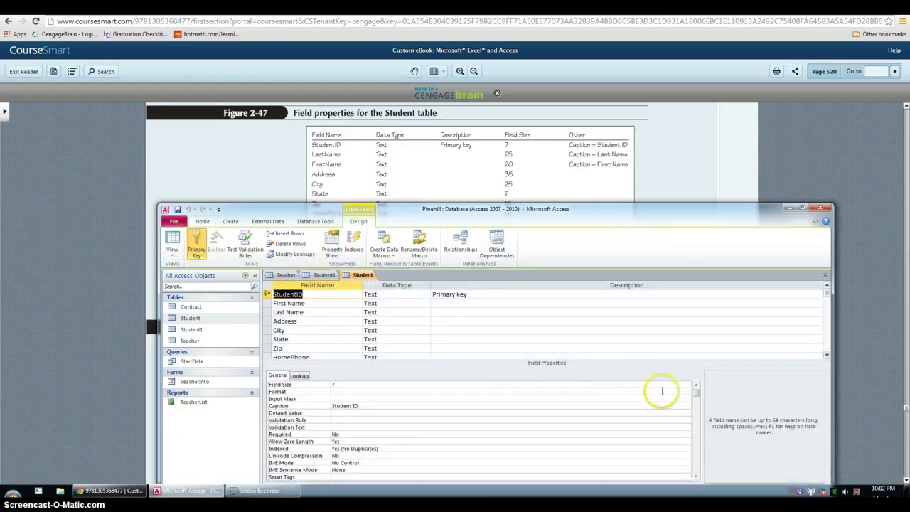
left_click(827, 355)
left_click(826, 354)
left_click(826, 355)
left_click(827, 355)
left_click(826, 354)
left_click(418, 330)
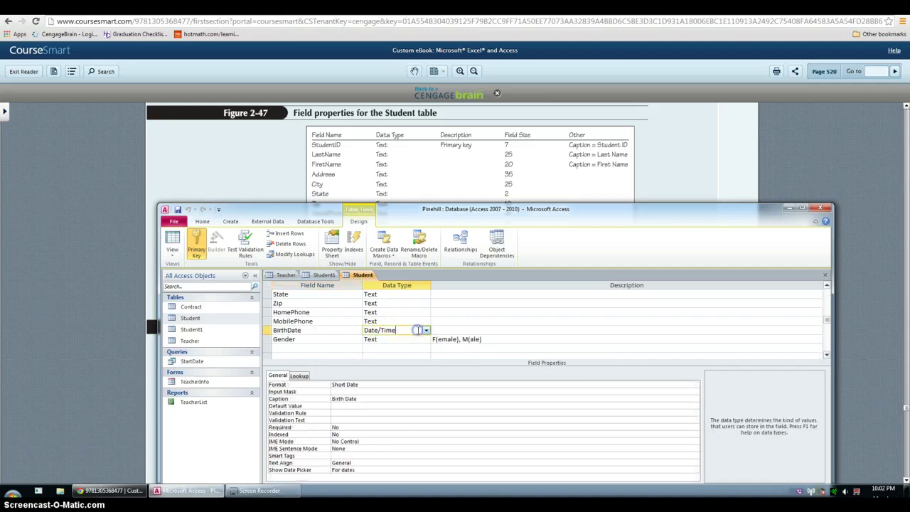
scroll(540, 313, "up", 1)
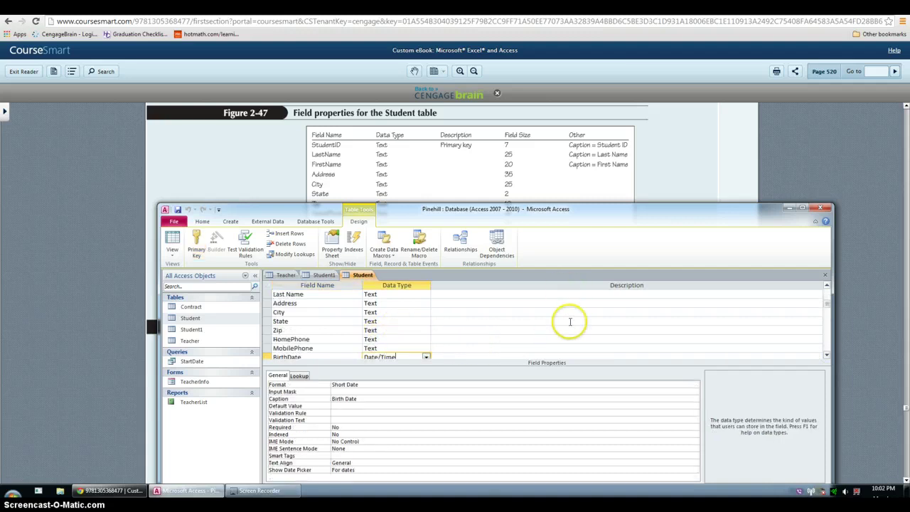
scroll(565, 317, "down", 1)
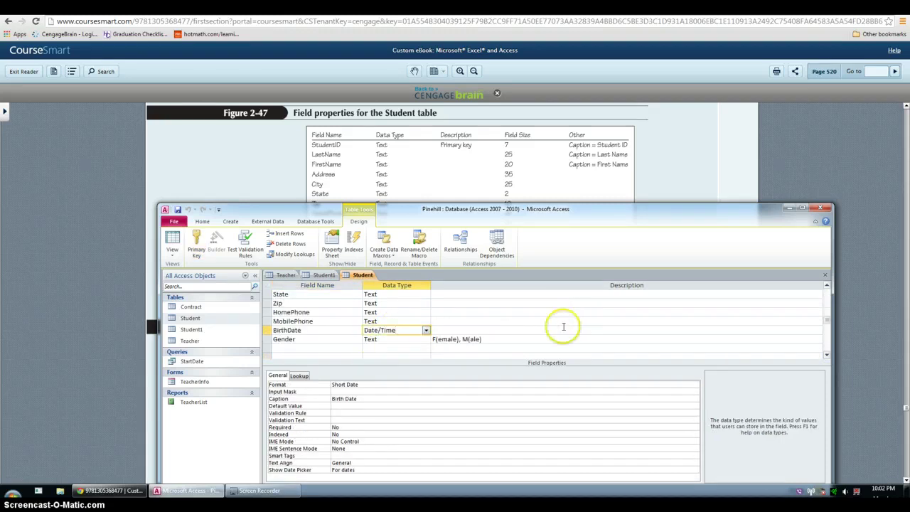
left_click(392, 384)
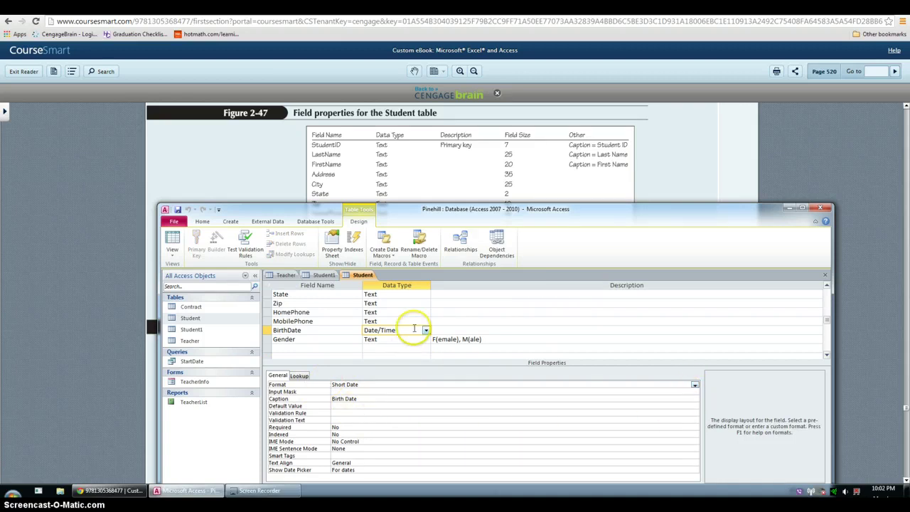
left_click(824, 275)
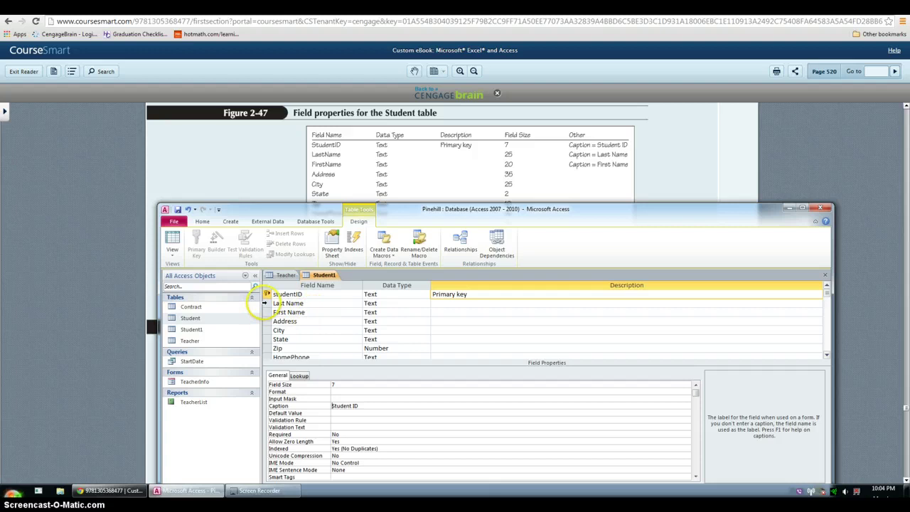
- Move the Last Name field below First Name in Student1's design
left_click(267, 303)
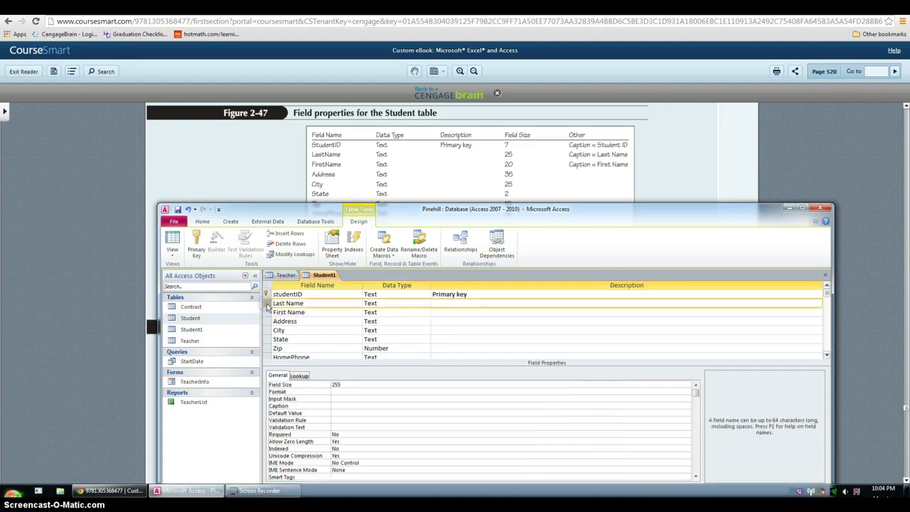
left_click_drag(267, 305, 269, 322)
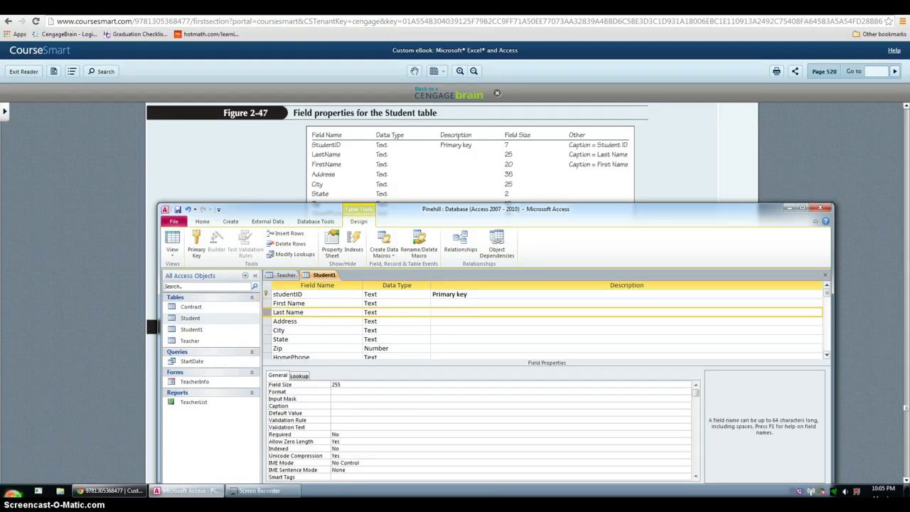
- Scroll the eBook to Figure 2-48's Student records, then return to Access
left_click(98, 304)
scroll(103, 297, "down", 3)
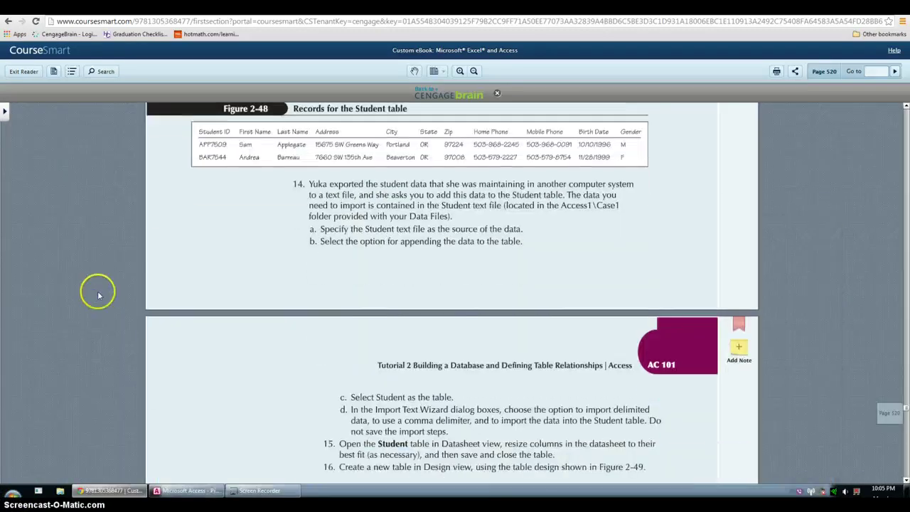
left_click(189, 490)
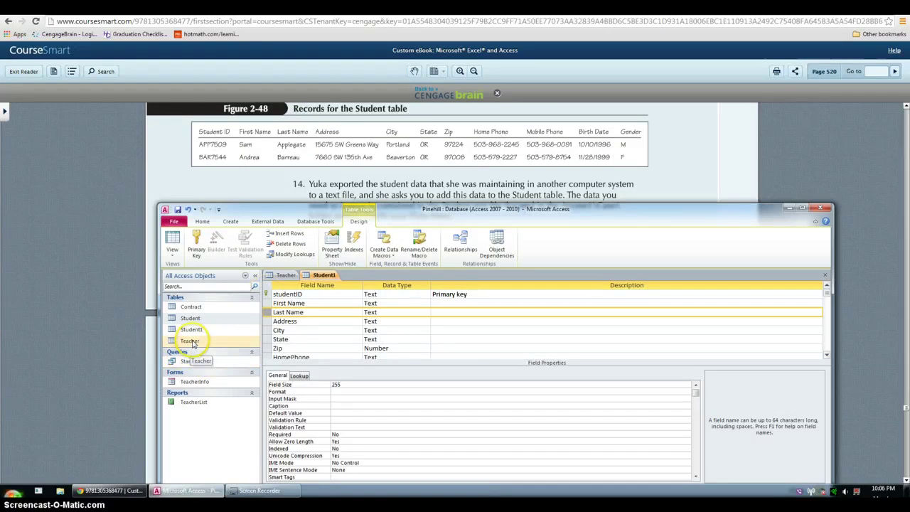
- Save Student1, enter the first student's ID in a new record, then open the Student table
left_click(172, 239)
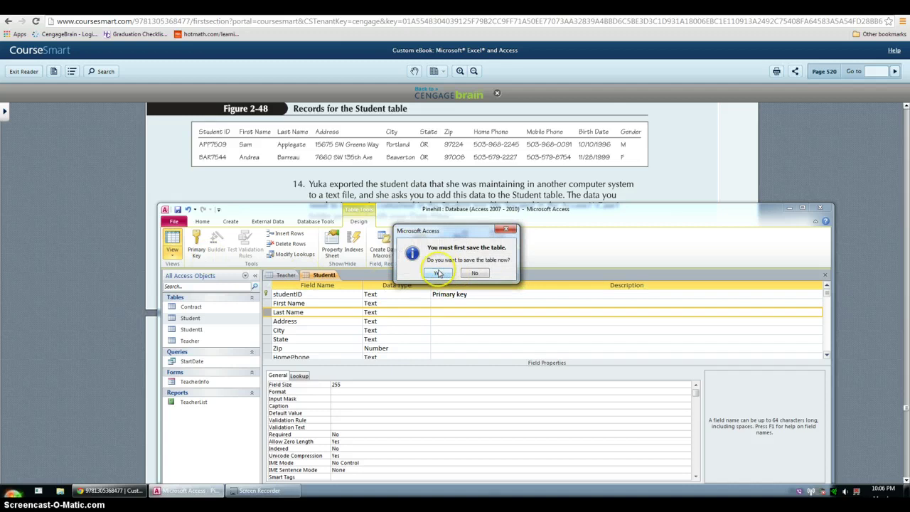
left_click(438, 274)
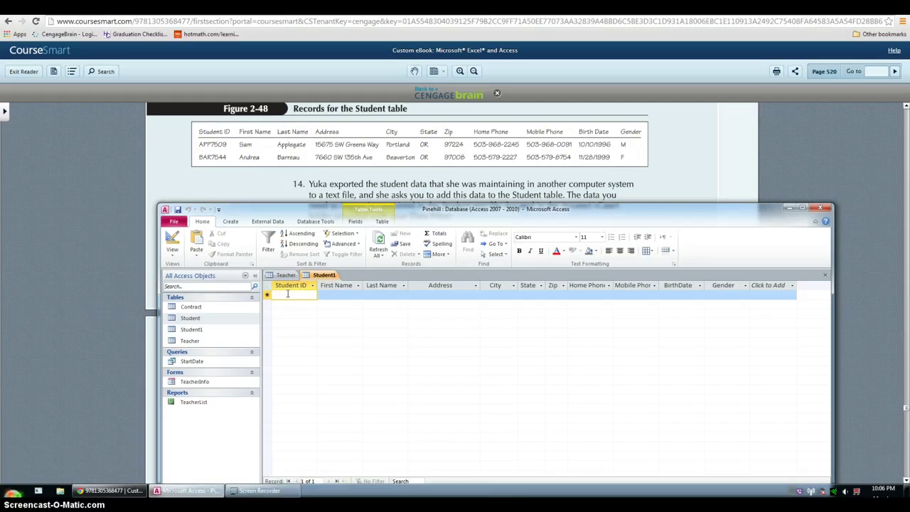
type("APP7509")
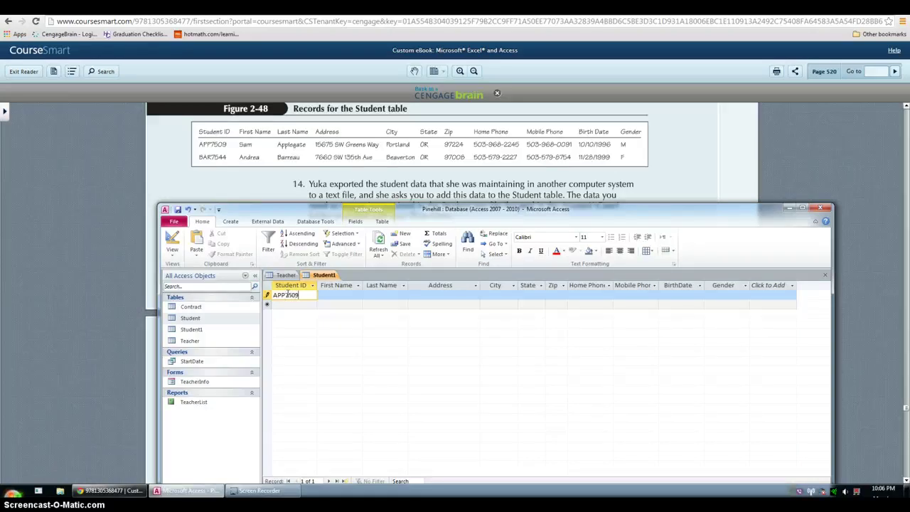
key("Tab")
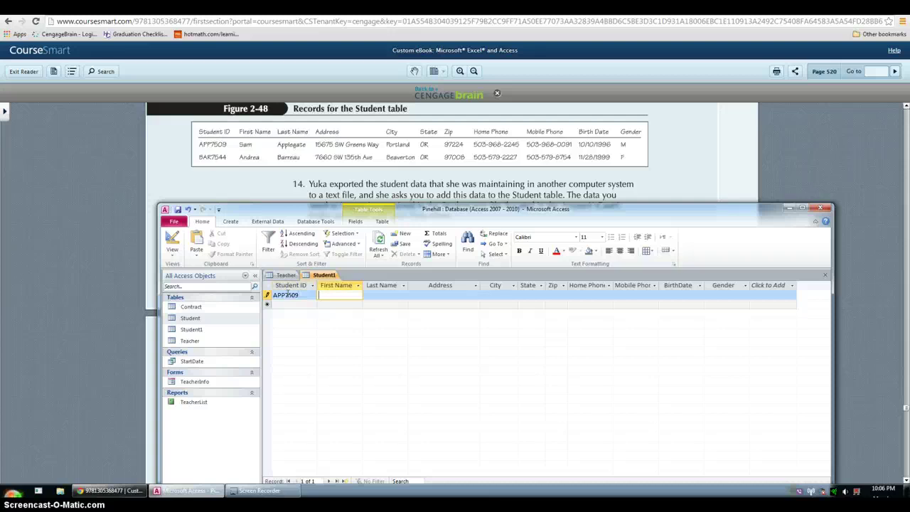
key("Tab")
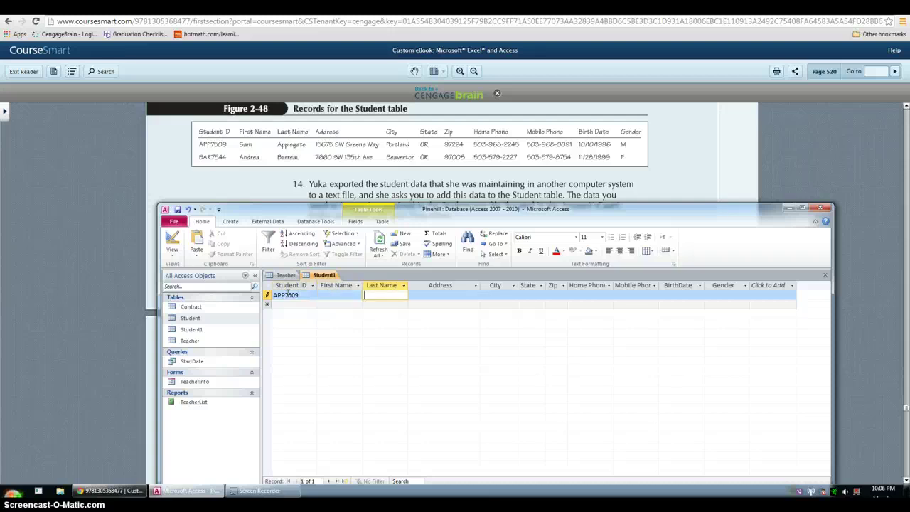
left_click(199, 317)
double_click(199, 318)
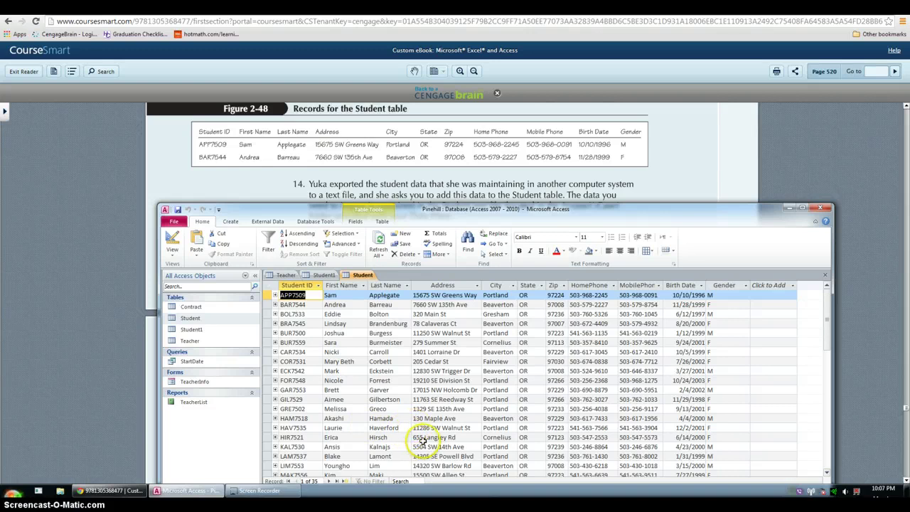
- Start a text-file import of Students.txt, appending its records to the Student1 table
left_click(276, 222)
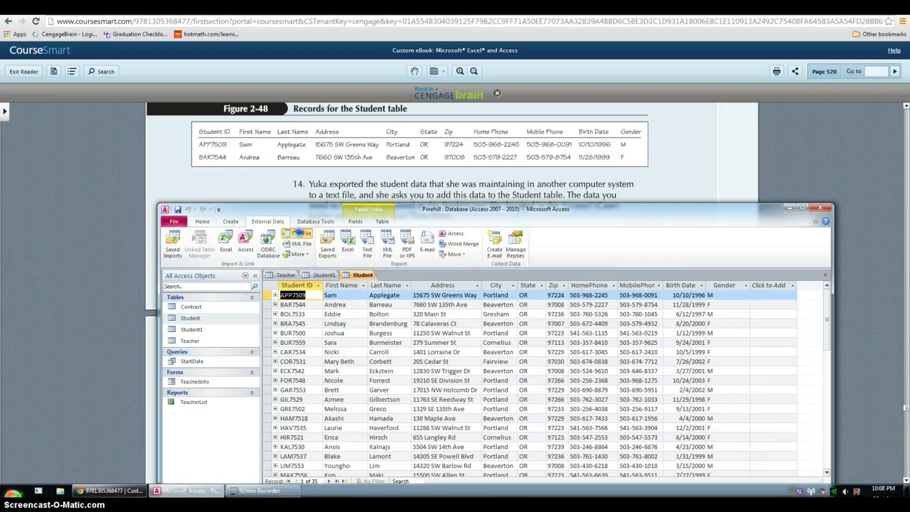
left_click(299, 235)
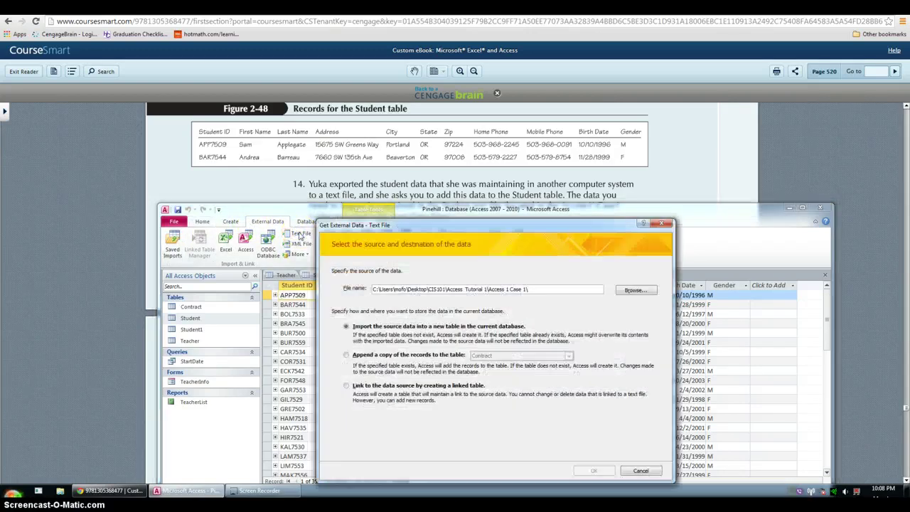
left_click(632, 290)
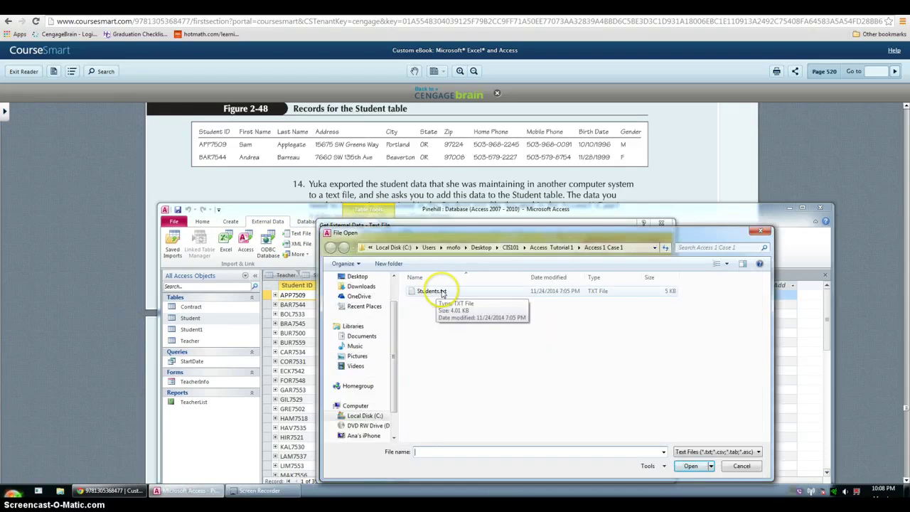
double_click(442, 292)
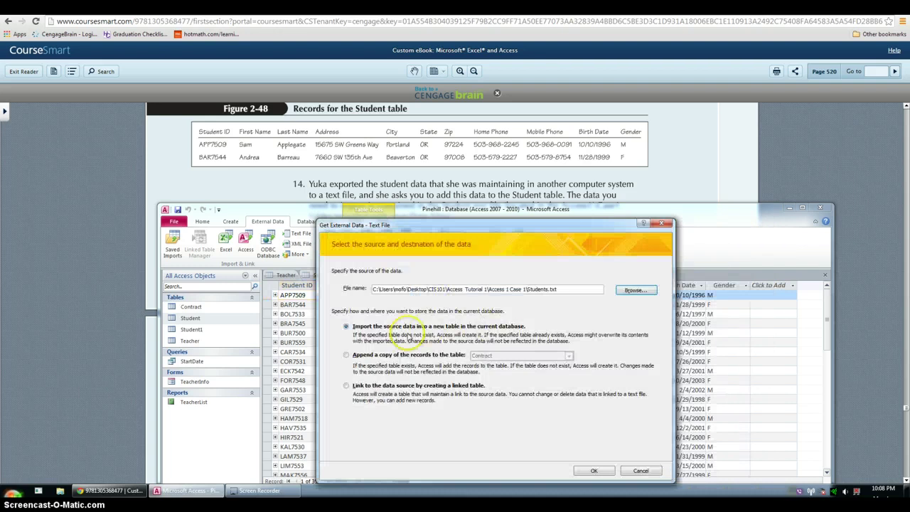
left_click(347, 355)
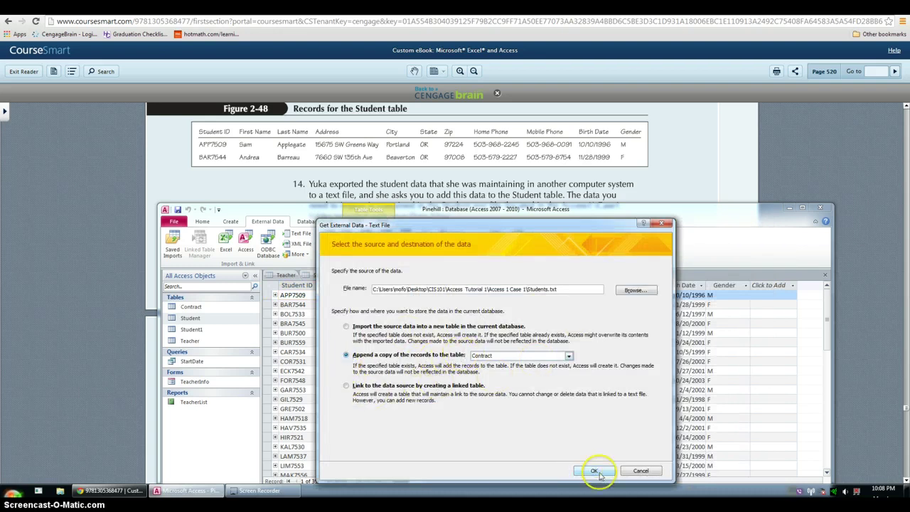
left_click(568, 356)
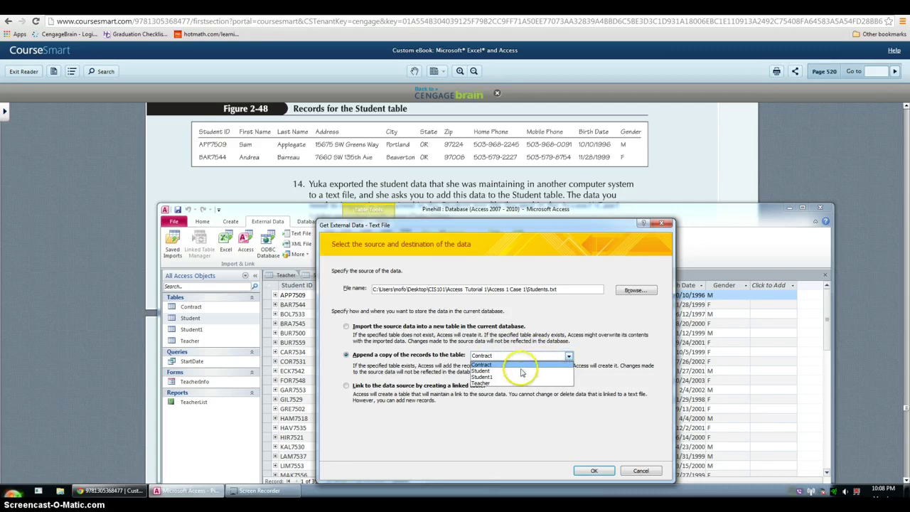
left_click(501, 377)
left_click(592, 470)
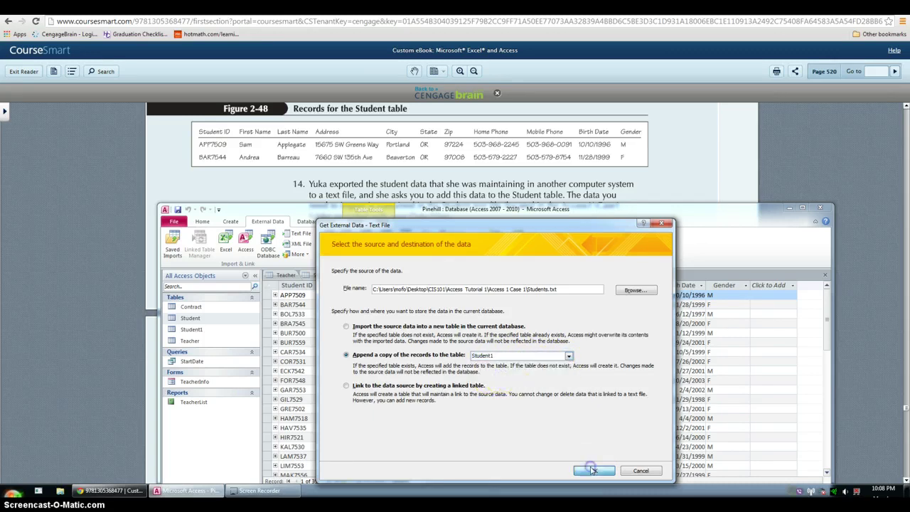
- Close the open table and finish the comma-delimited import without saving the import steps
left_click(436, 266)
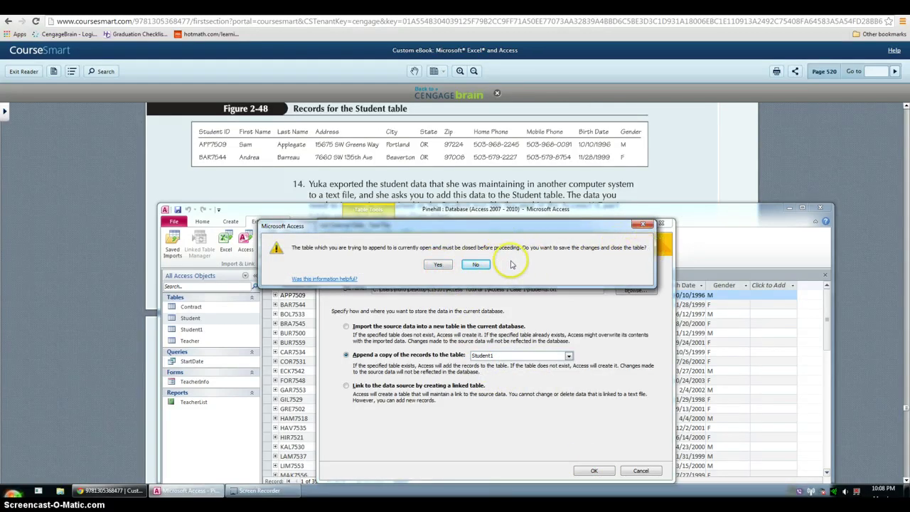
left_click(442, 266)
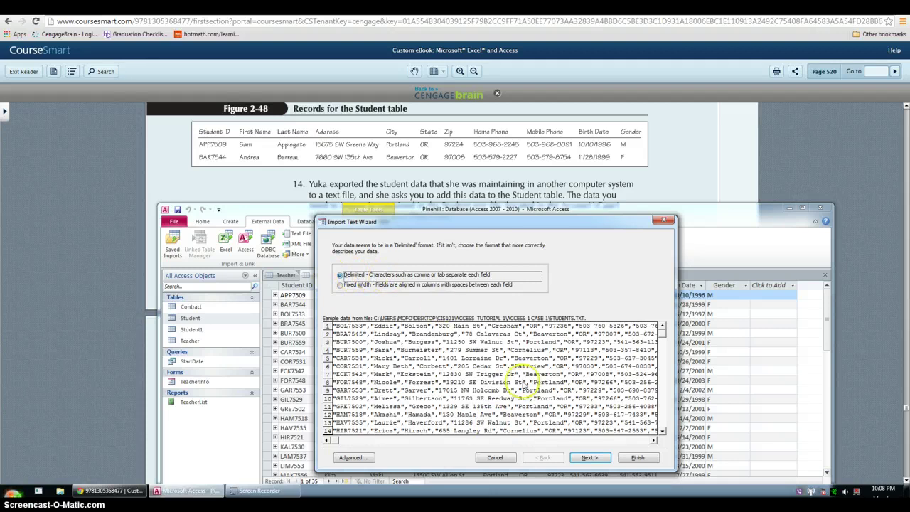
left_click(588, 457)
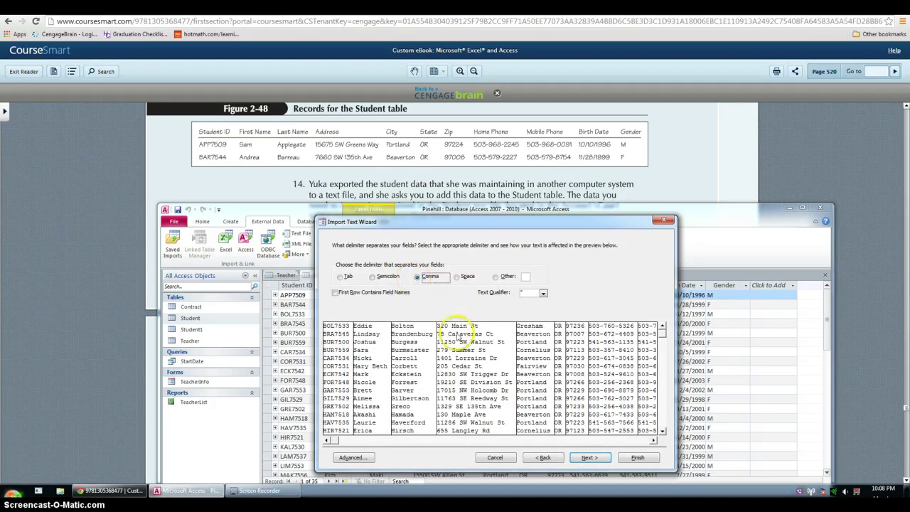
left_click(589, 457)
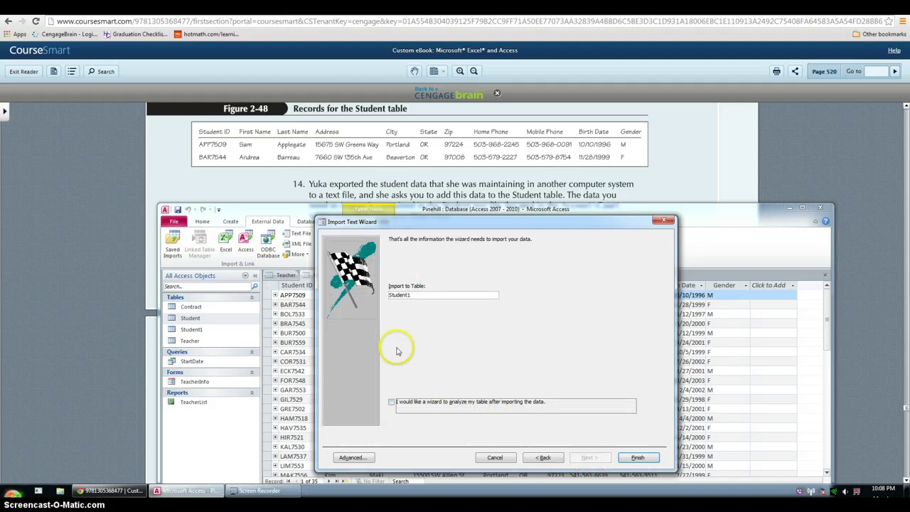
left_click(643, 456)
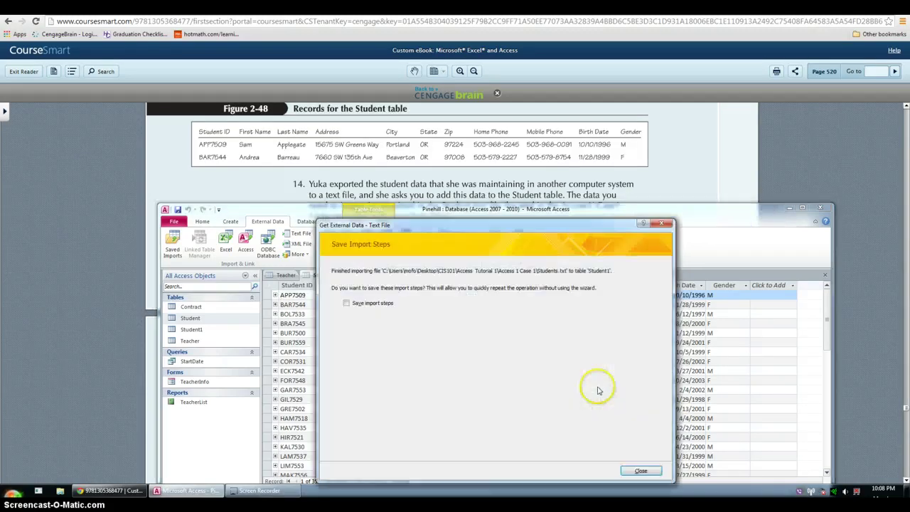
left_click(642, 471)
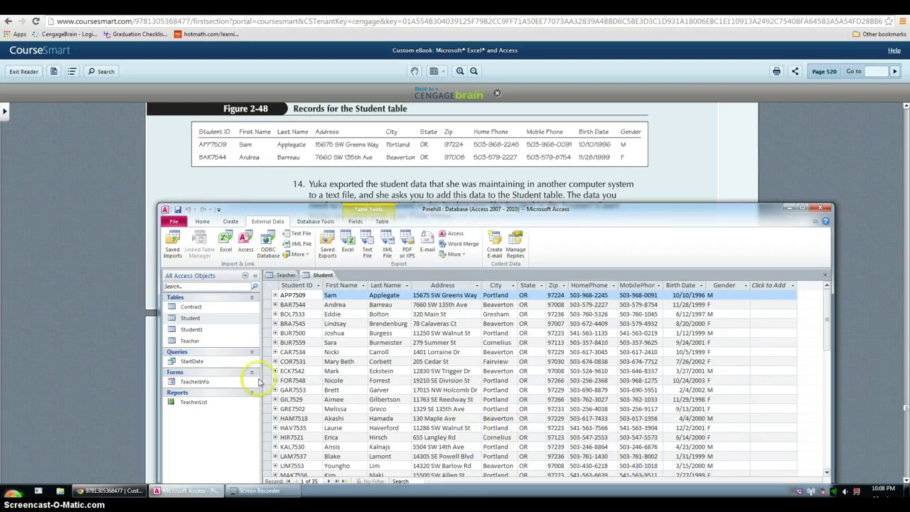
- Open Student1 to review the imported records and adjust the First Name and Address column widths
left_click(202, 332)
double_click(202, 331)
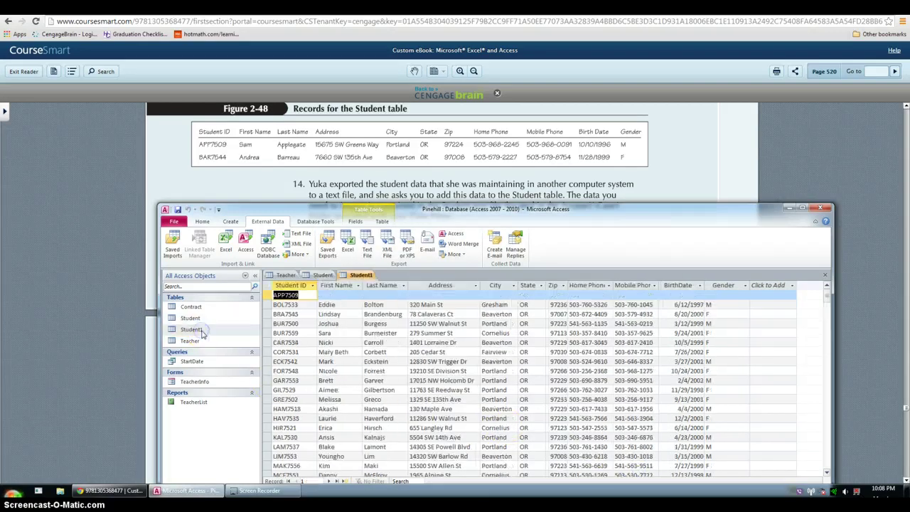
scroll(582, 355, "down", 6)
scroll(581, 355, "up", 6)
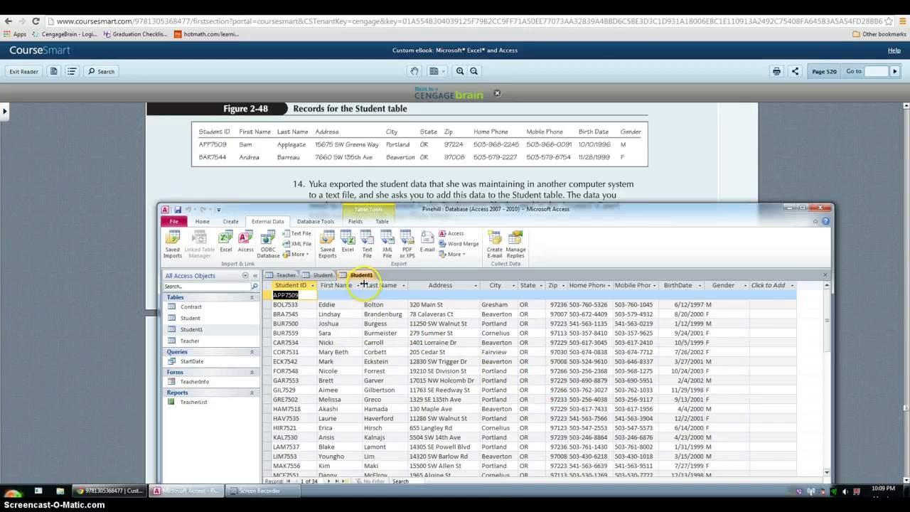
left_click_drag(363, 284, 405, 285)
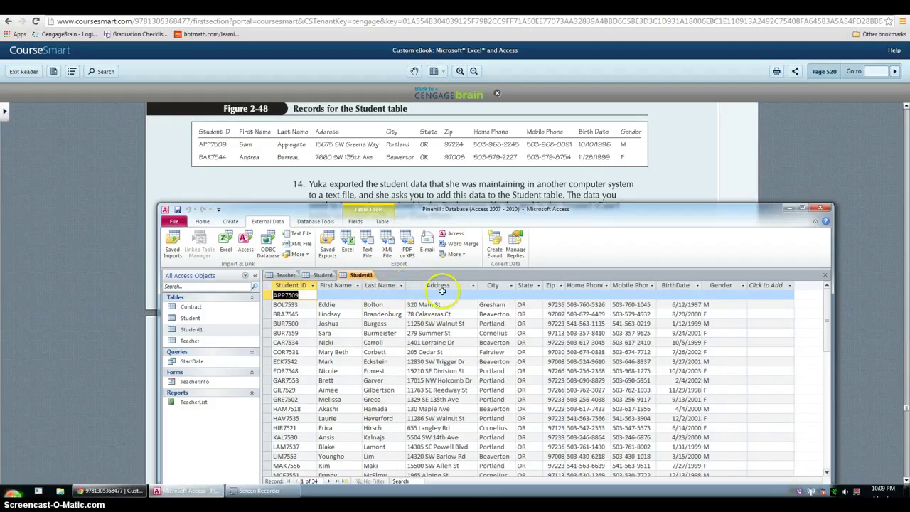
left_click_drag(477, 284, 540, 287)
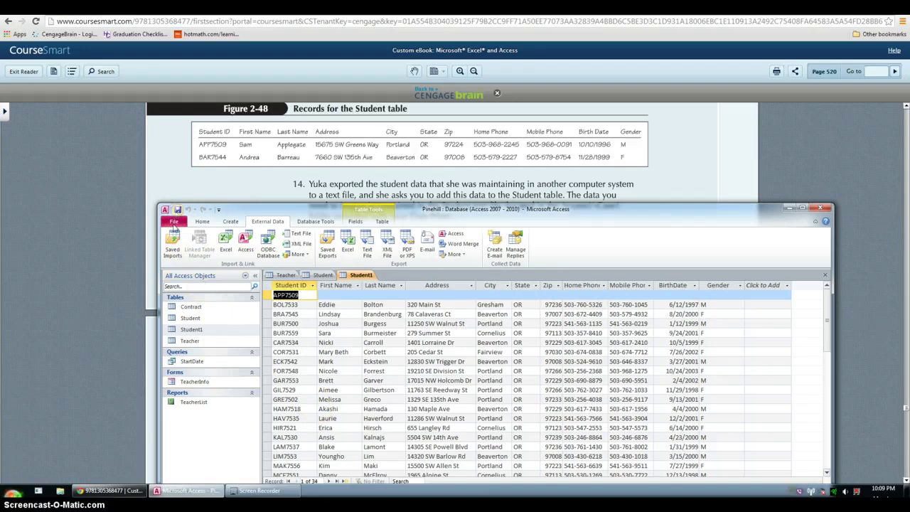
- Close the Student1, Student and Teacher tables
left_click(825, 275)
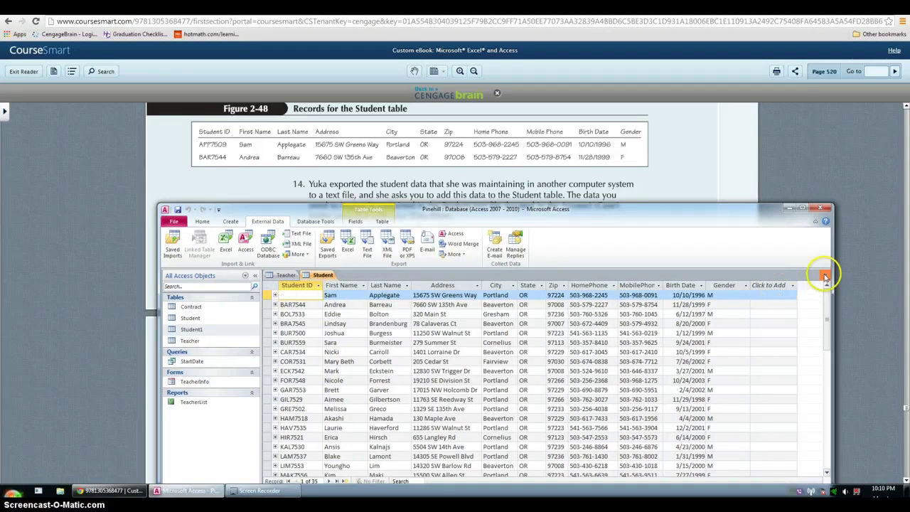
left_click(824, 275)
left_click(824, 275)
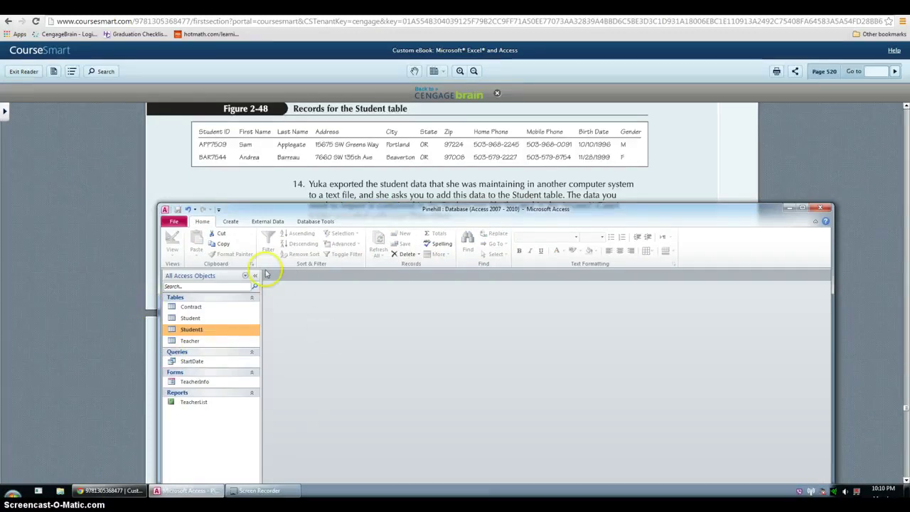
- Start a new table in Design view, checking Figure 2-49 for its first field, LessonLength
left_click(230, 222)
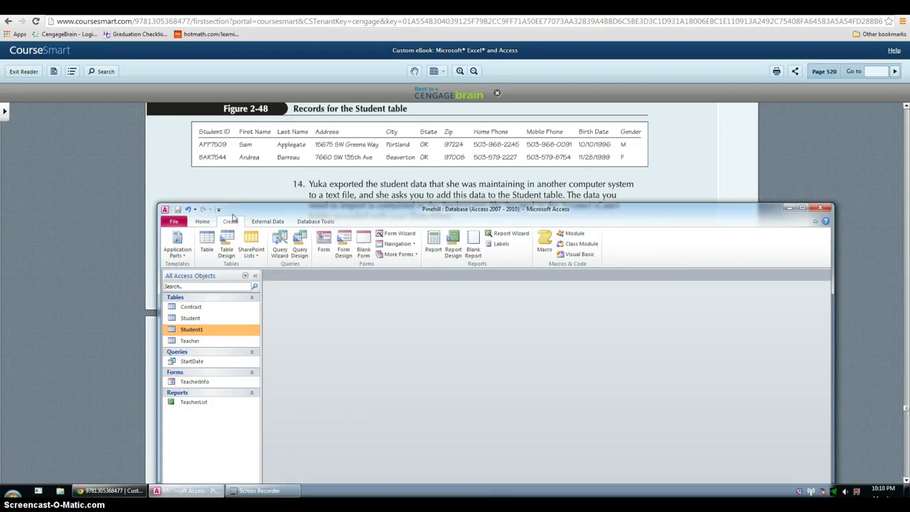
left_click(228, 242)
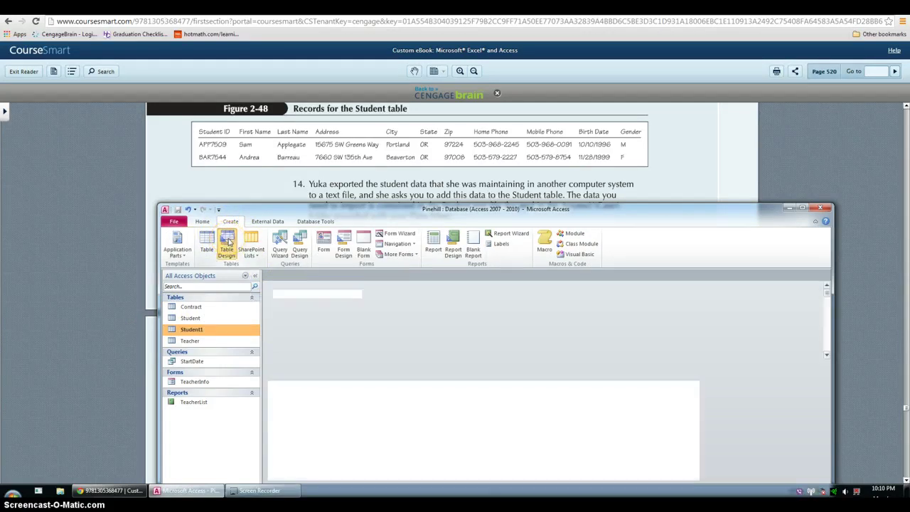
left_click(300, 295)
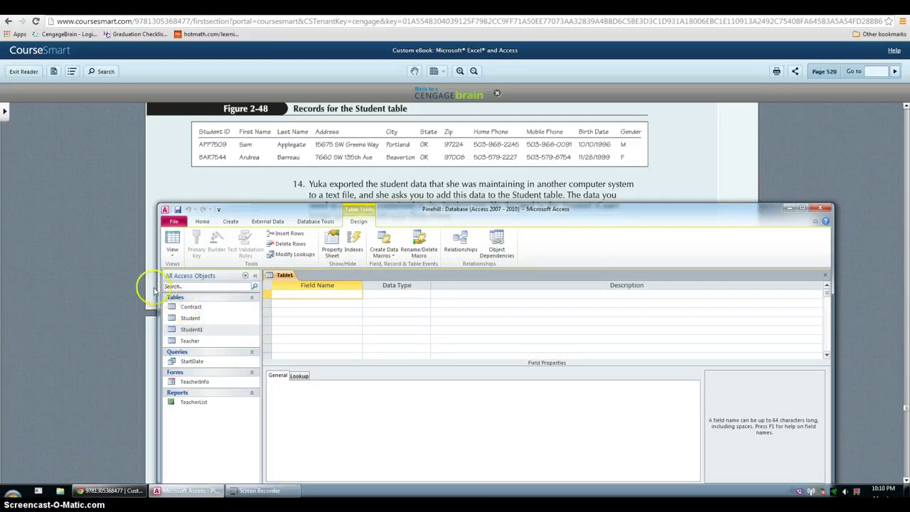
left_click(105, 276)
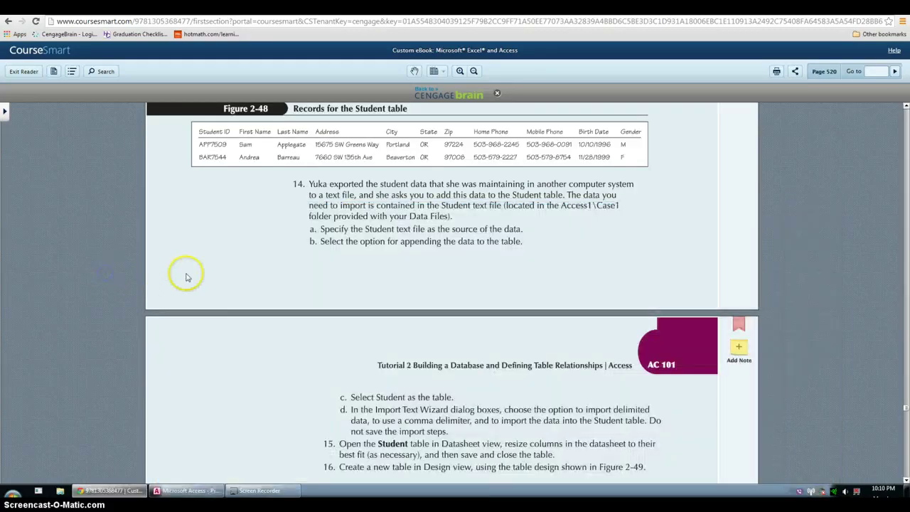
scroll(175, 270, "down", 5)
scroll(165, 265, "down", 1)
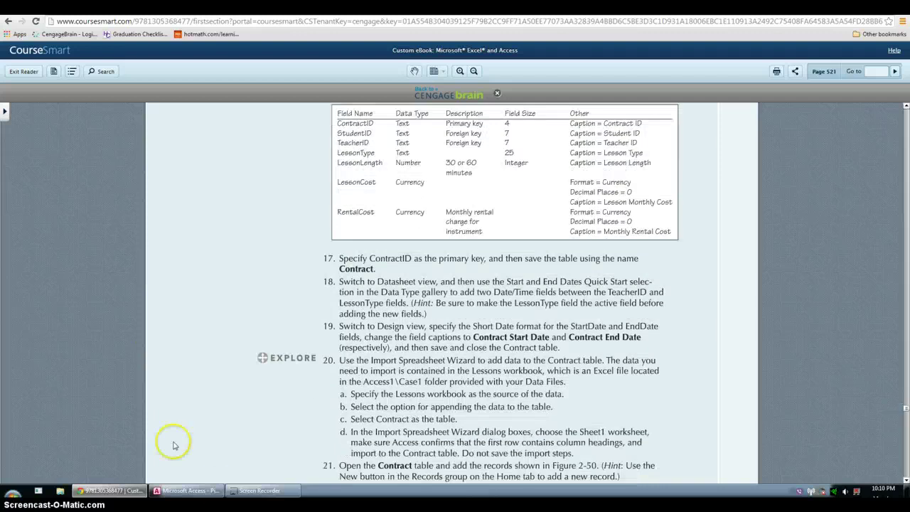
left_click(182, 492)
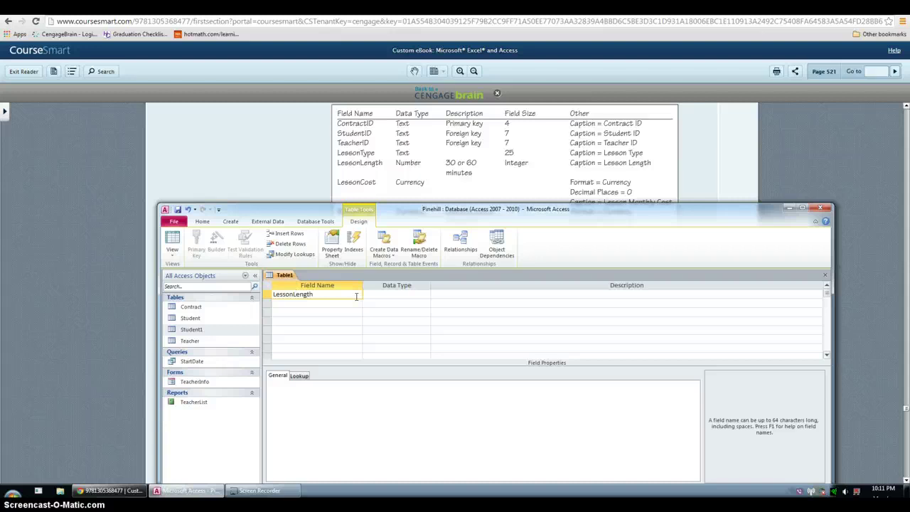
- Make LessonLength an Integer Number field described as 30 or 60 minutes, captioned 'Lesson Length'
left_click(409, 294)
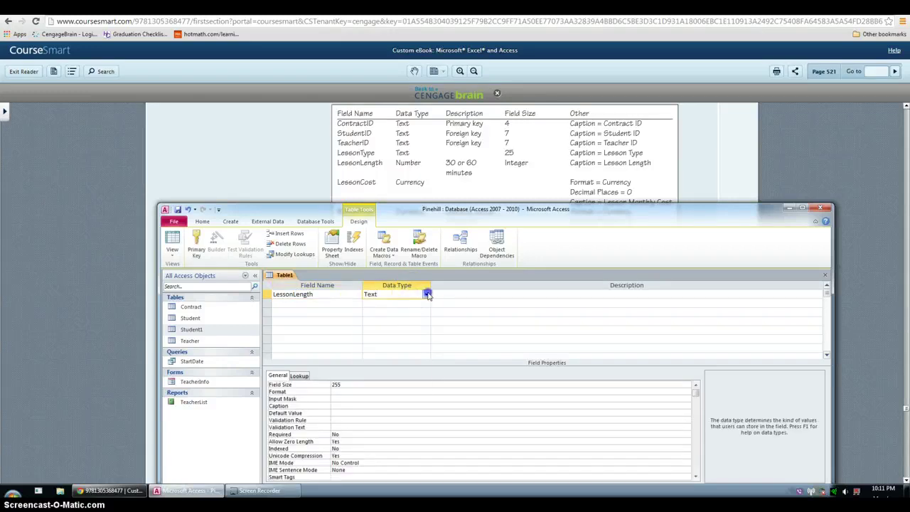
left_click(426, 294)
left_click(412, 321)
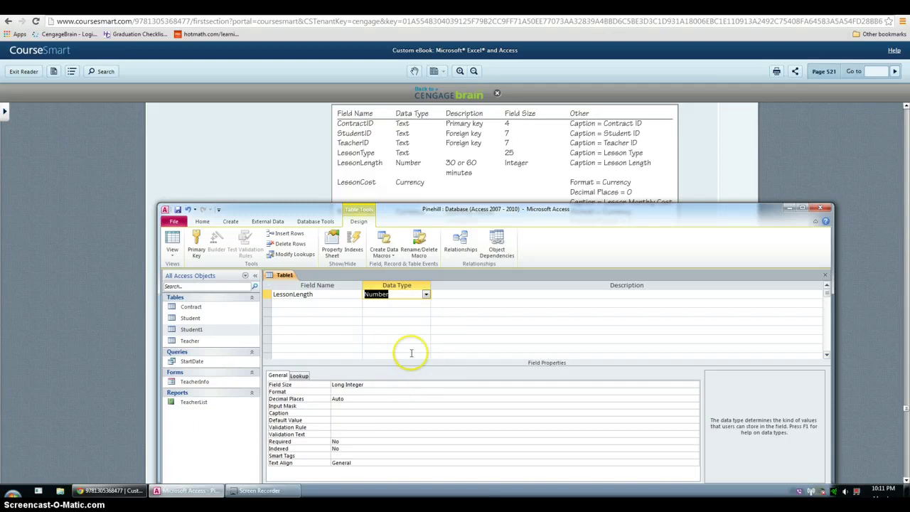
left_click(462, 293)
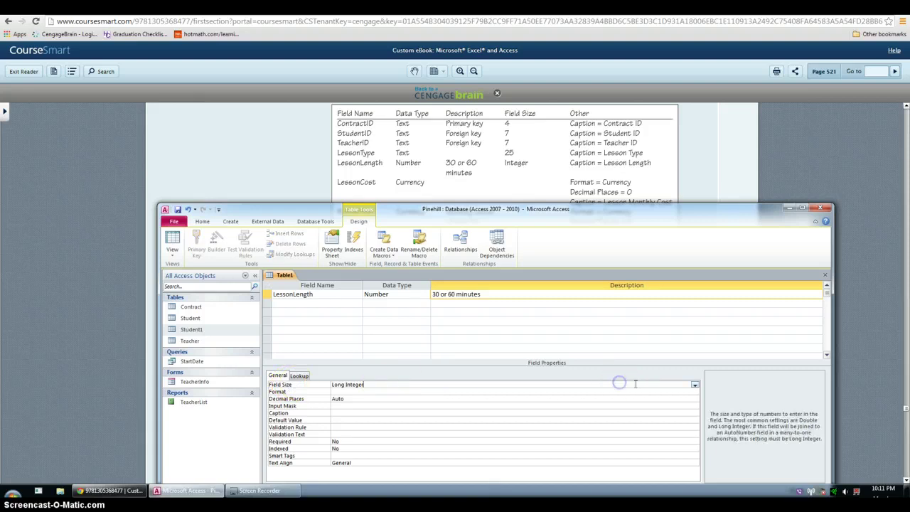
left_click(694, 385)
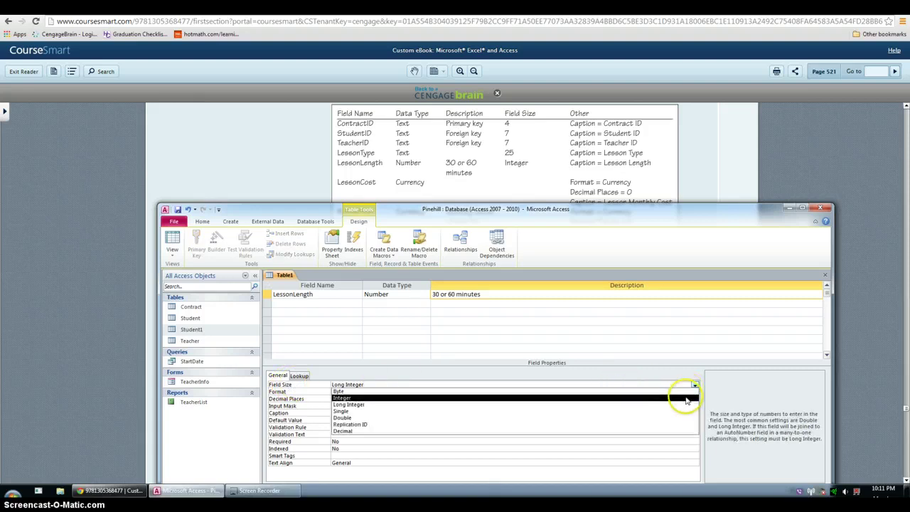
left_click(685, 397)
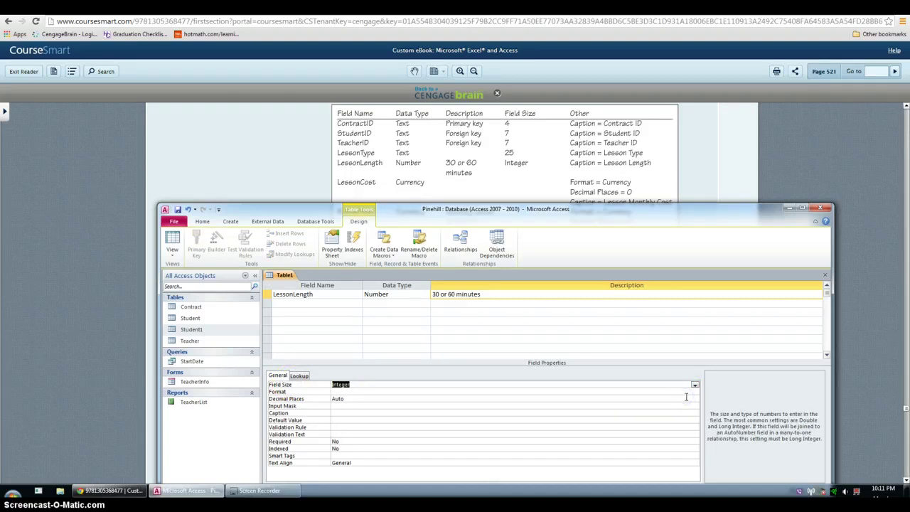
left_click(351, 411)
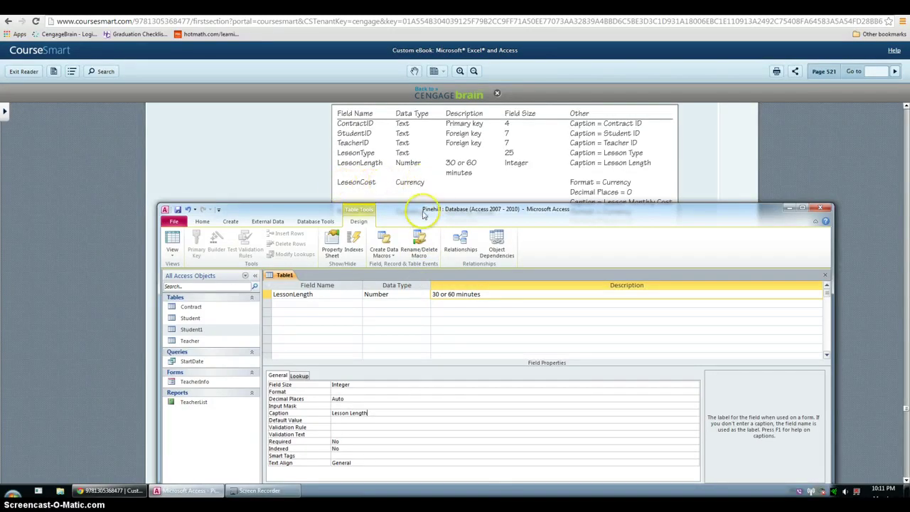
left_click(316, 303)
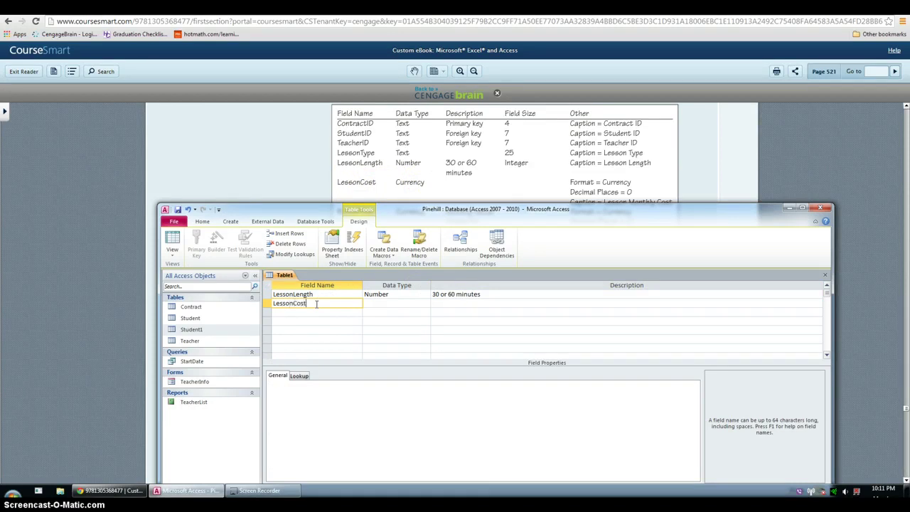
- Make LessonCost a Currency field with 0 decimal places
left_click(418, 303)
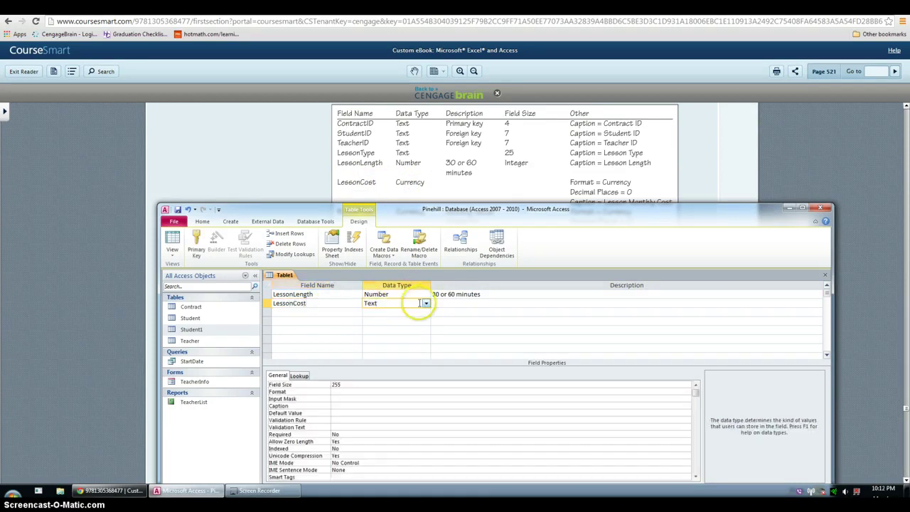
left_click(424, 303)
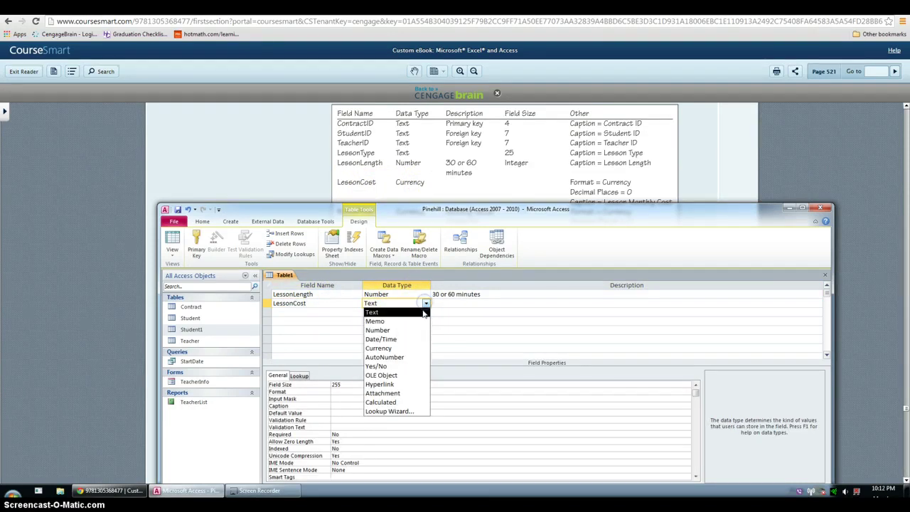
left_click(395, 349)
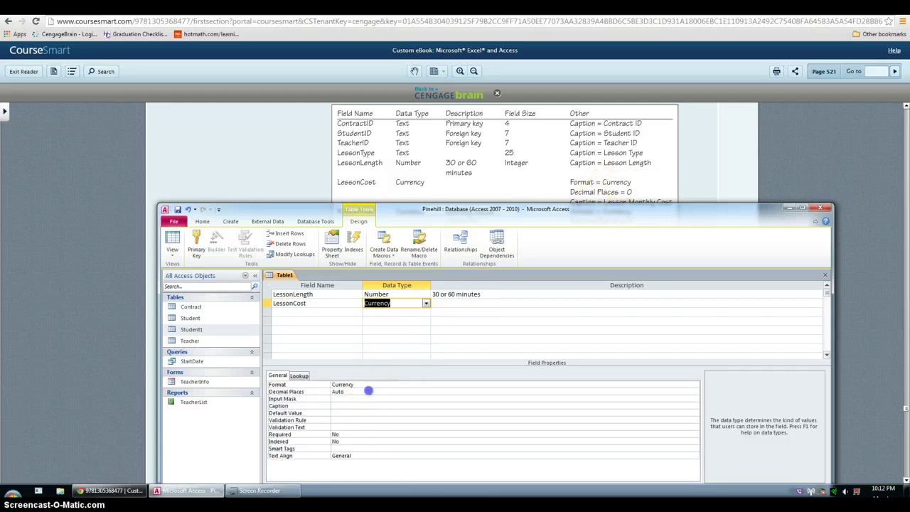
left_click(366, 391)
left_click(695, 392)
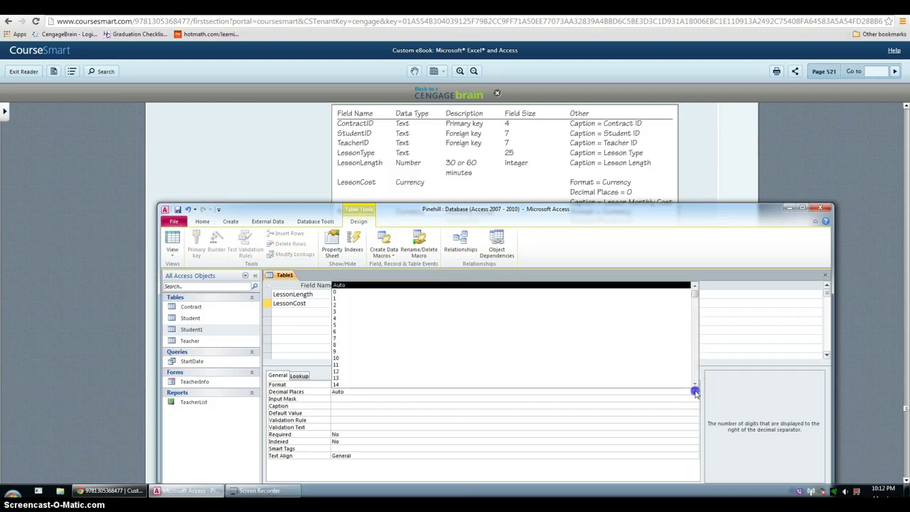
left_click(579, 293)
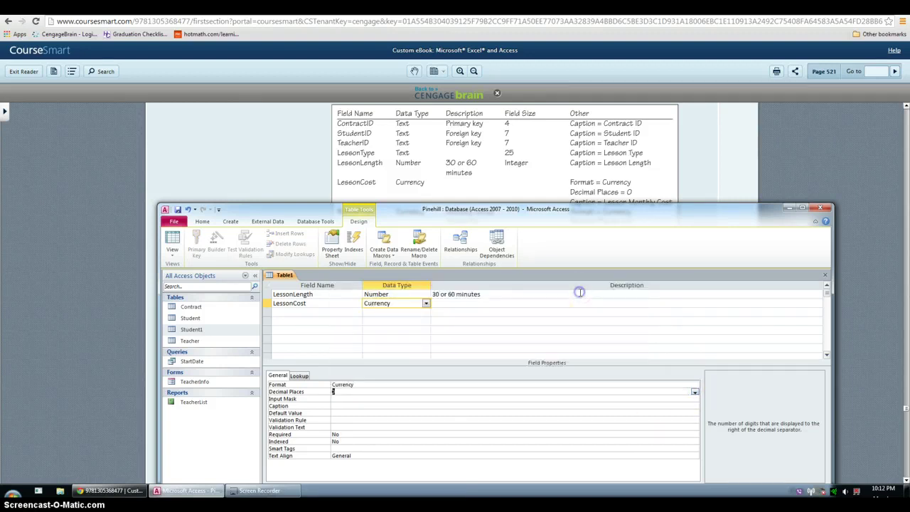
- Check the e-book instructions, then give LessonCost the caption 'Lesson Monthly cost'
left_click(586, 173)
scroll(587, 171, "down", 1)
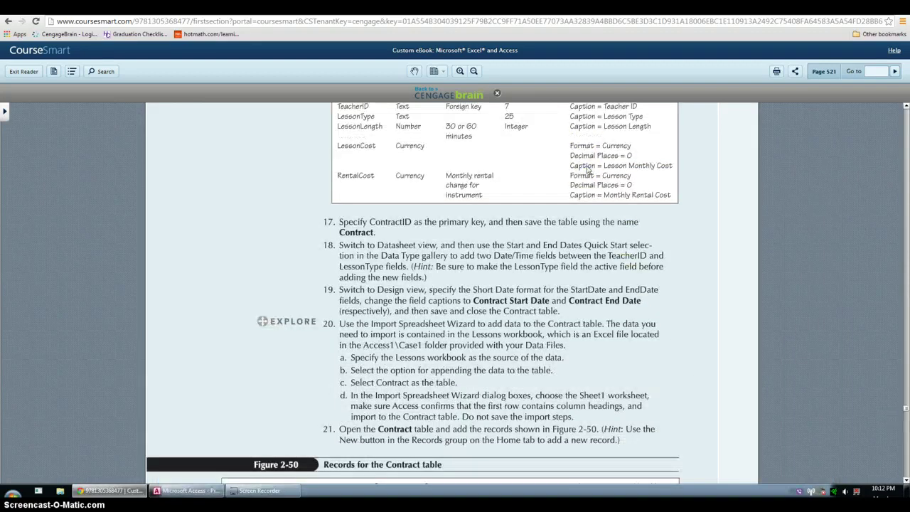
scroll(588, 170, "down", 1)
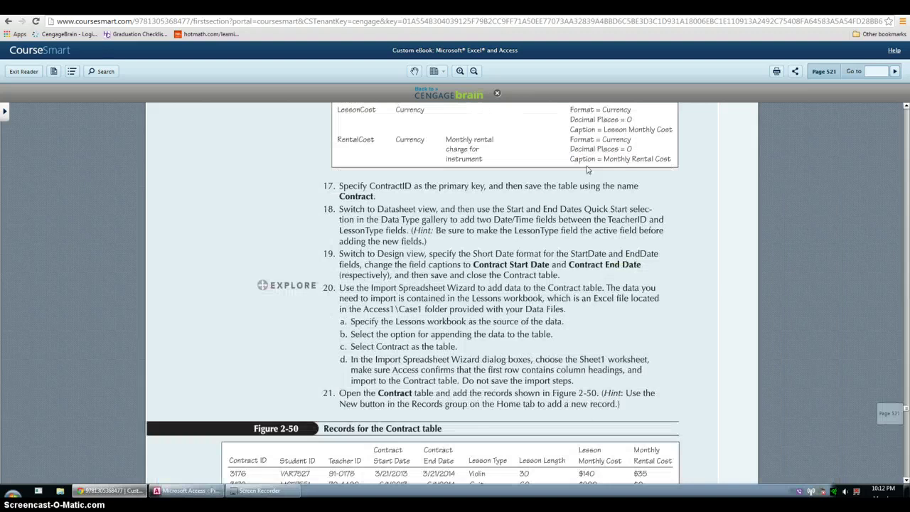
left_click(187, 490)
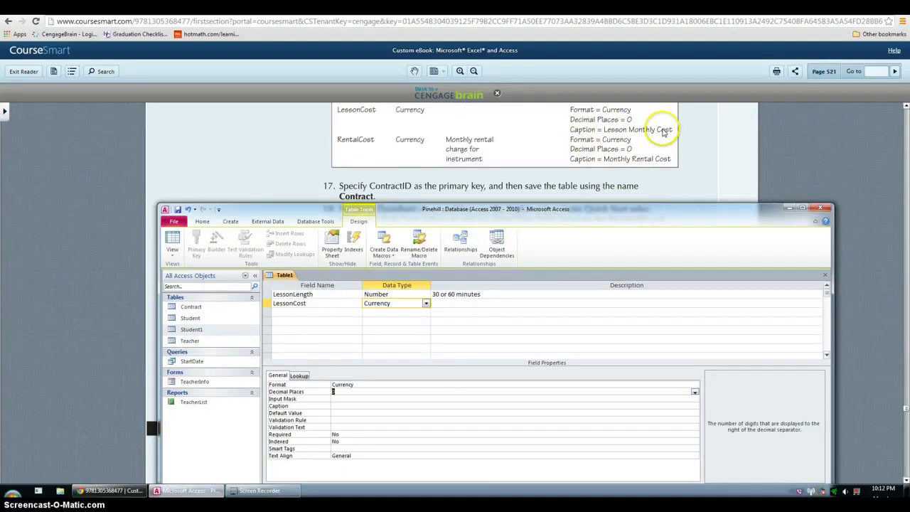
left_click(377, 406)
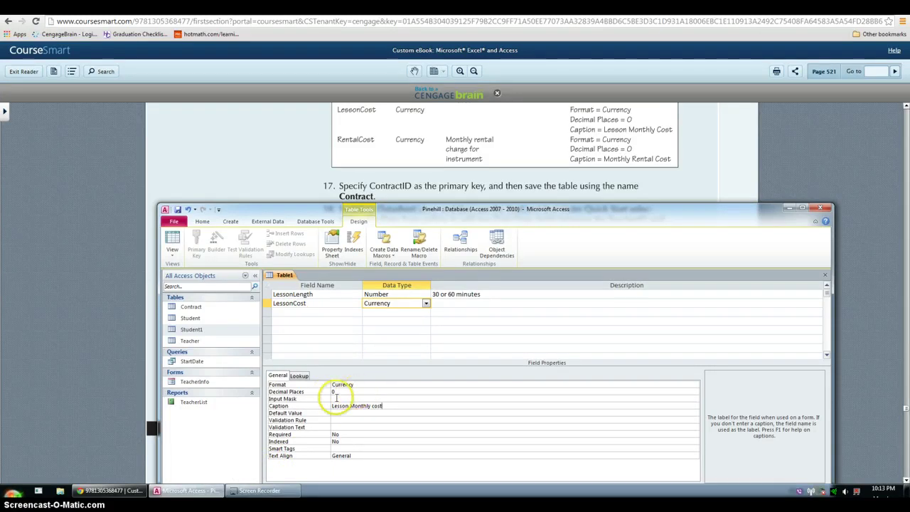
- Set LessonLength as the primary key of Table1
right_click(460, 313)
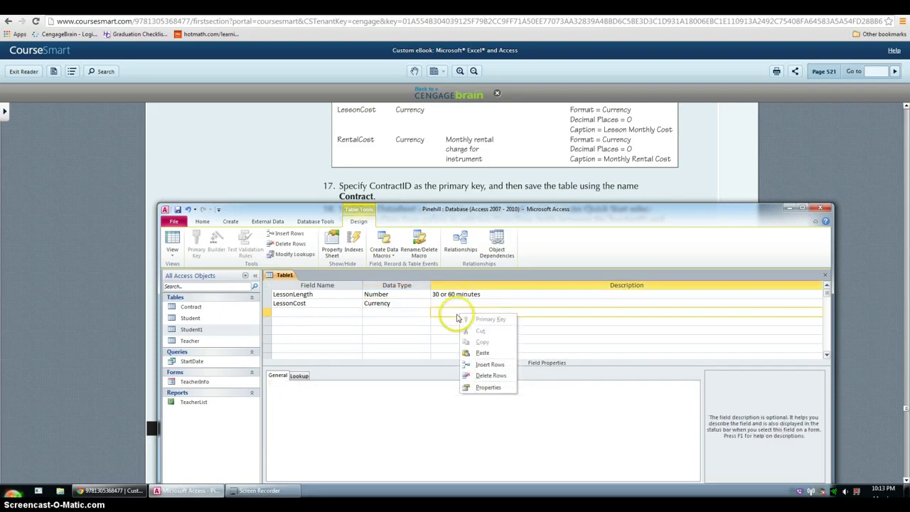
left_click(448, 294)
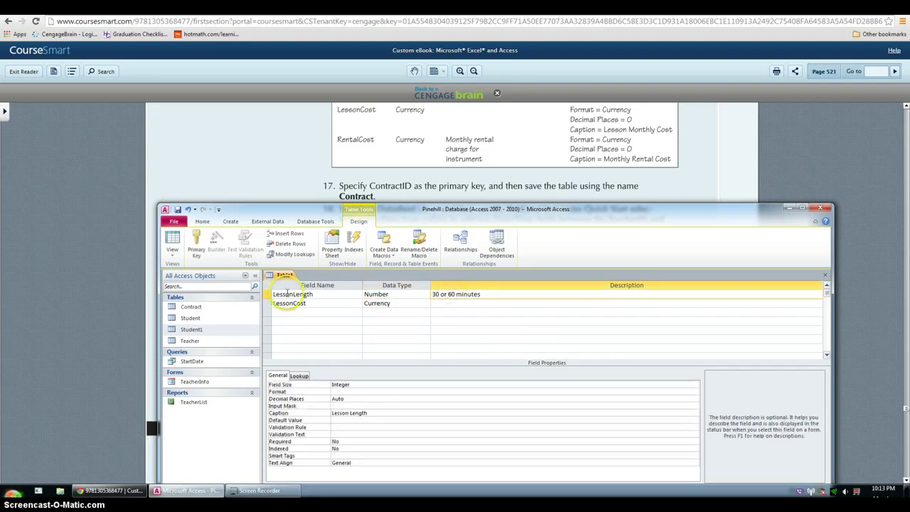
right_click(448, 291)
left_click(470, 299)
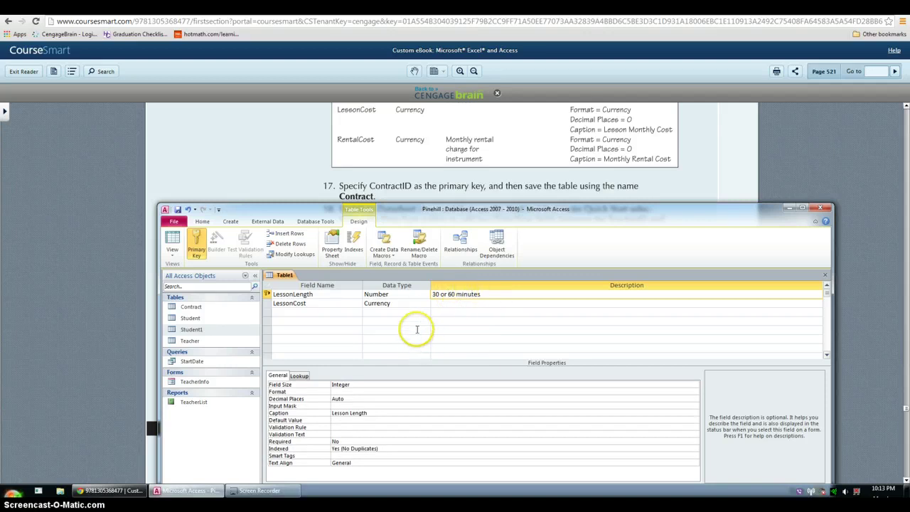
left_click(461, 293)
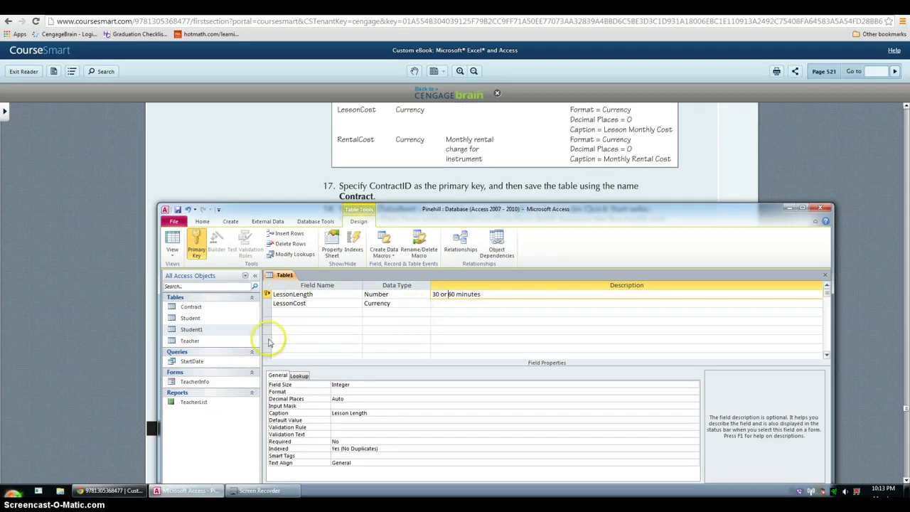
- Review the Student table's design, then open the Contract table in Design view
double_click(202, 320)
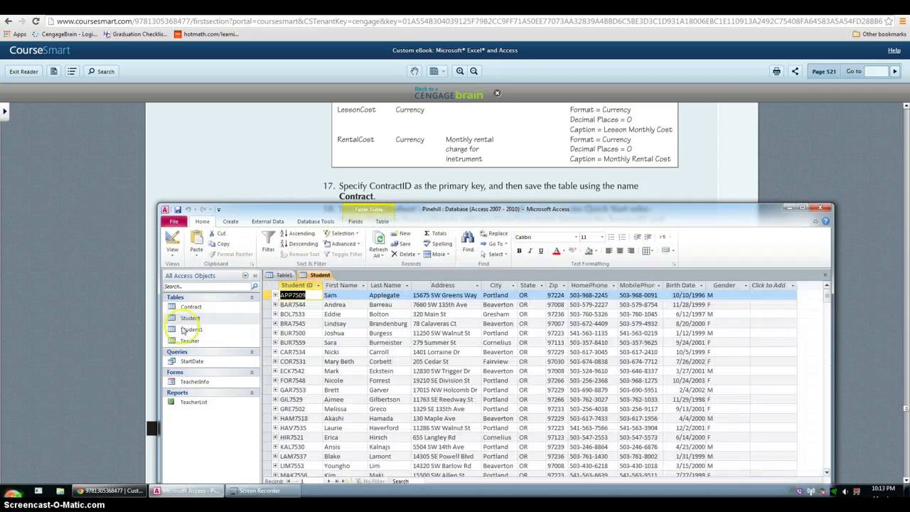
left_click(172, 240)
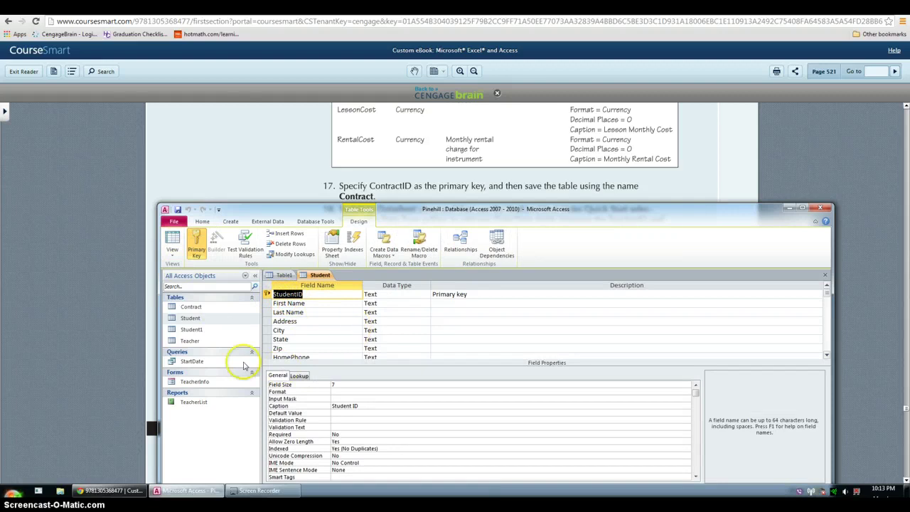
key("ctrl+F4")
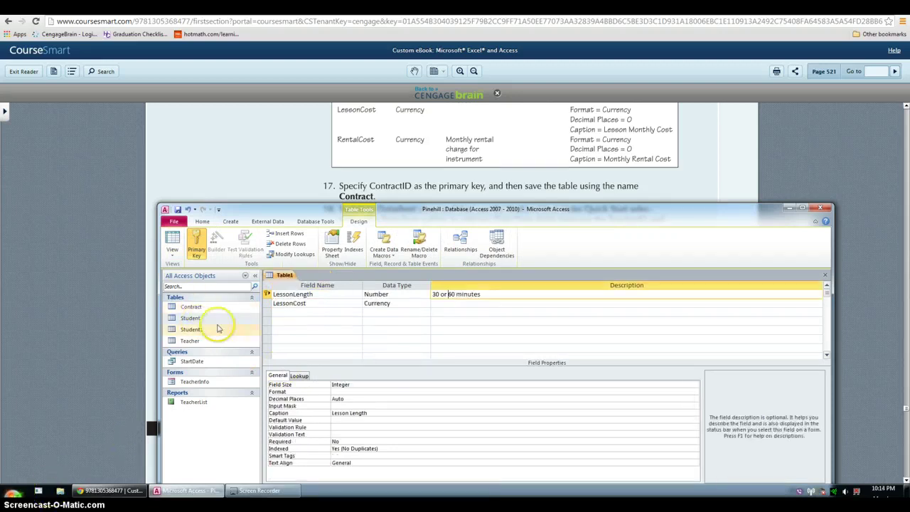
double_click(229, 307)
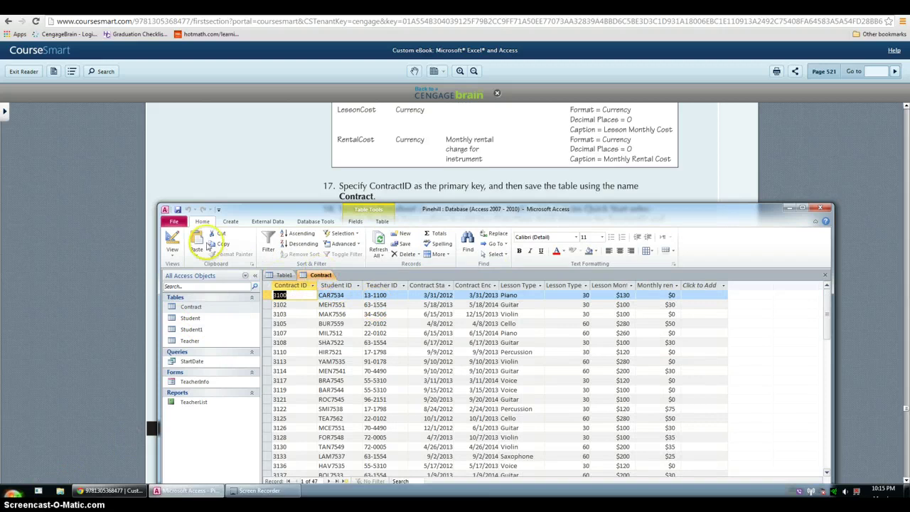
left_click(172, 242)
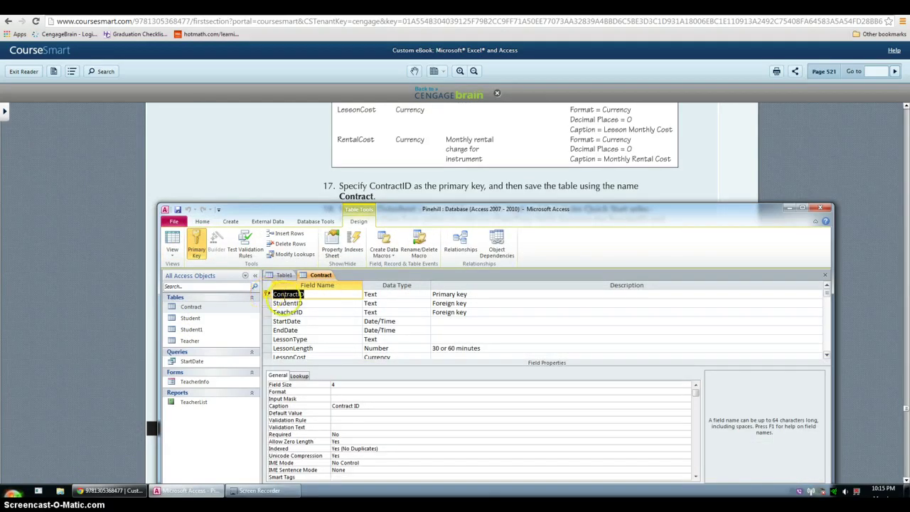
- Close Table1 without saving, cancelling Save As and answering No to keep changes
left_click(283, 275)
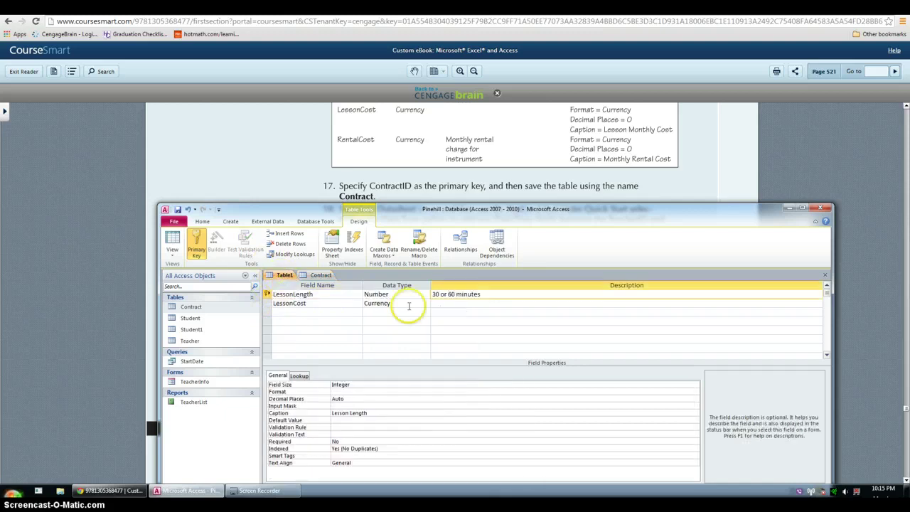
left_click(178, 210)
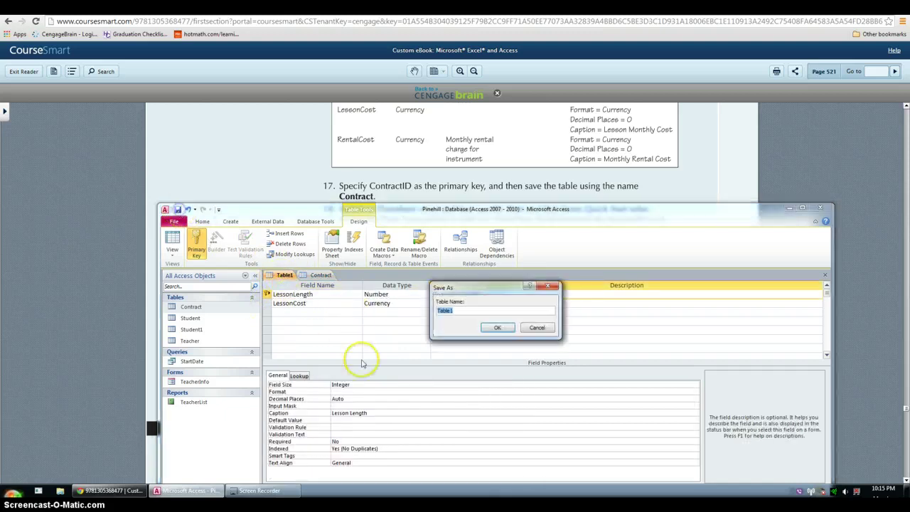
left_click(547, 285)
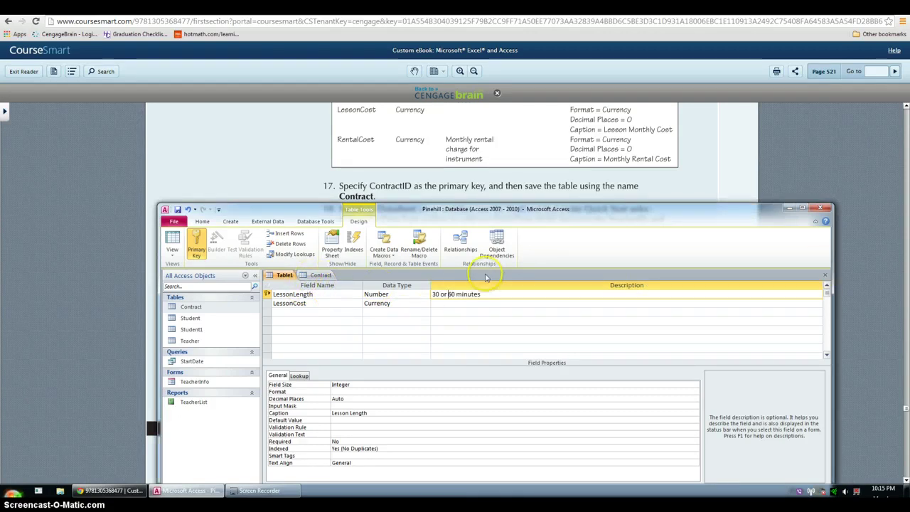
left_click(825, 274)
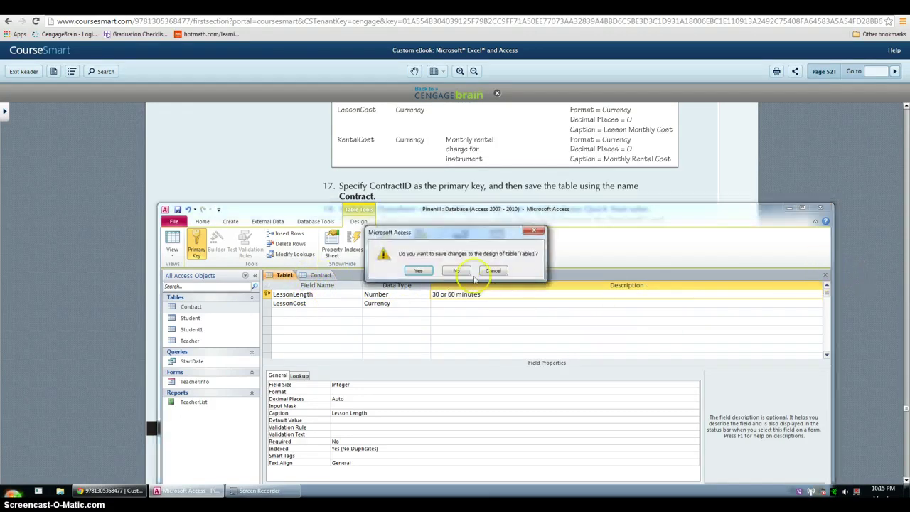
left_click(456, 270)
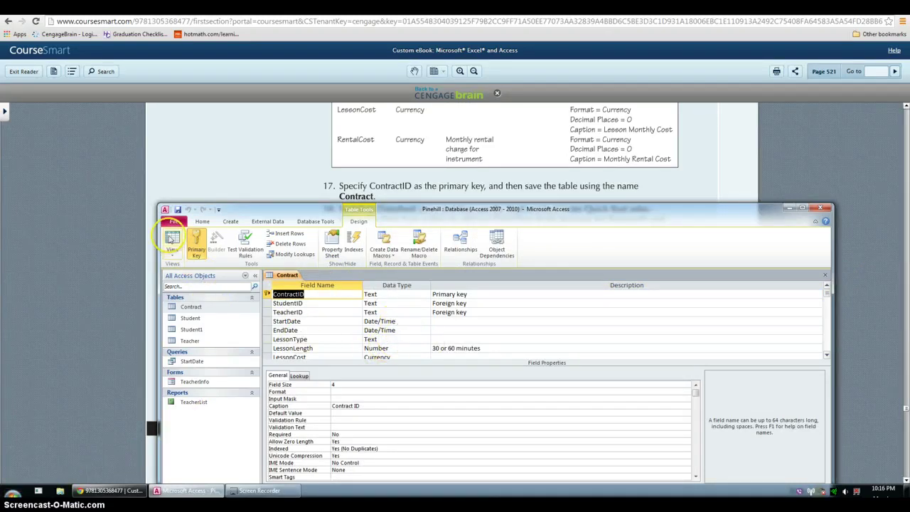
- Show Contract's records in Datasheet view and browse the More Fields type list
left_click(172, 239)
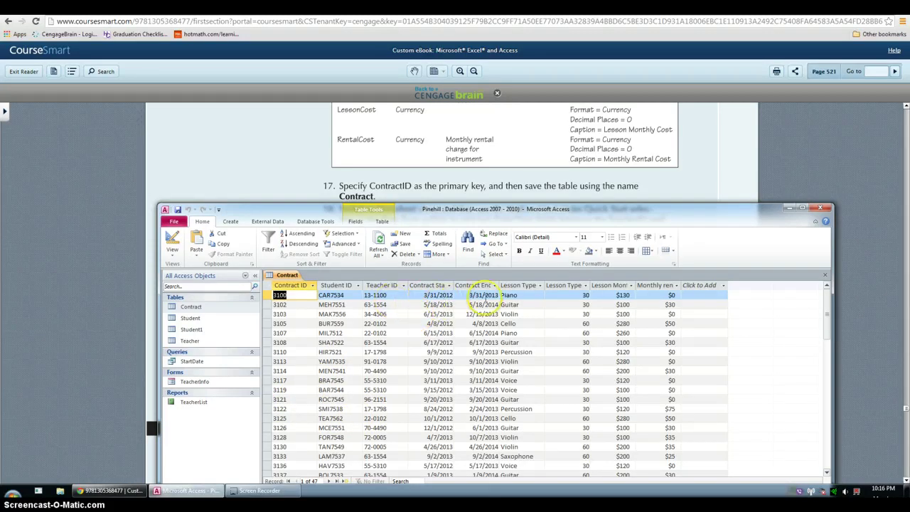
left_click(526, 296)
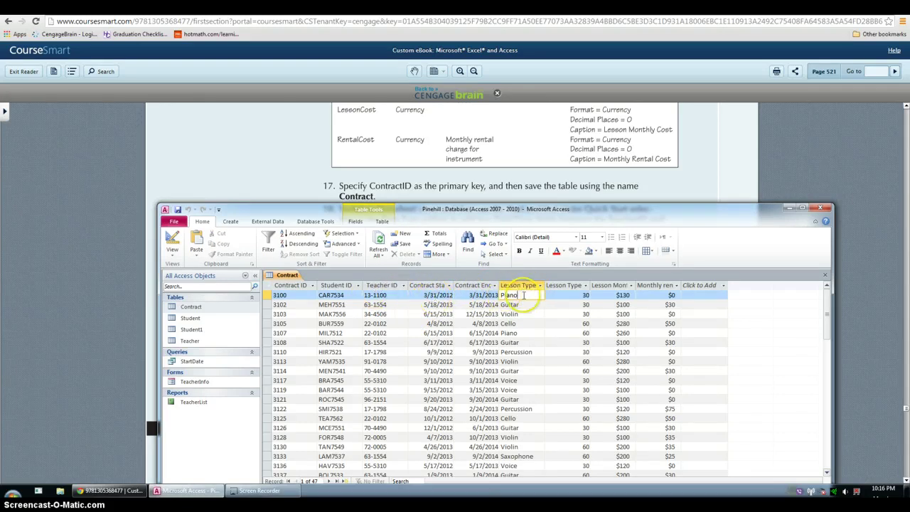
left_click(354, 221)
left_click(276, 254)
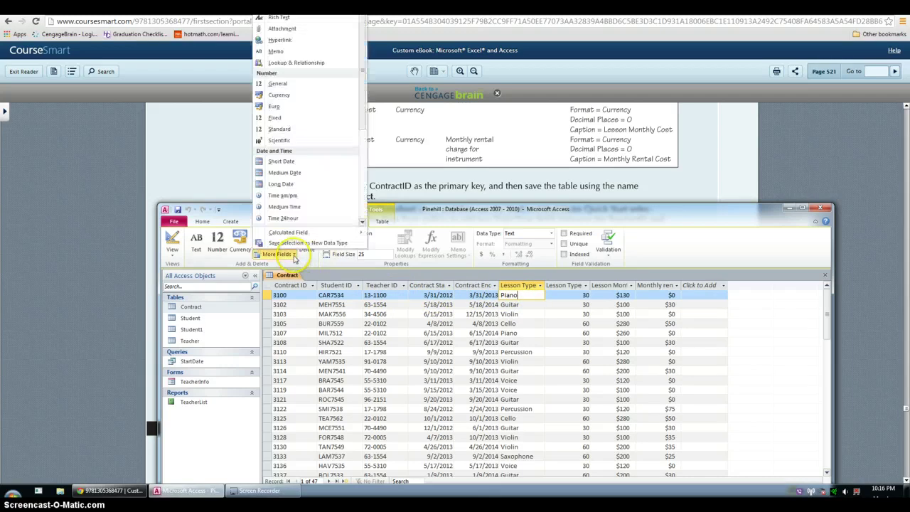
scroll(308, 154, "down", 2)
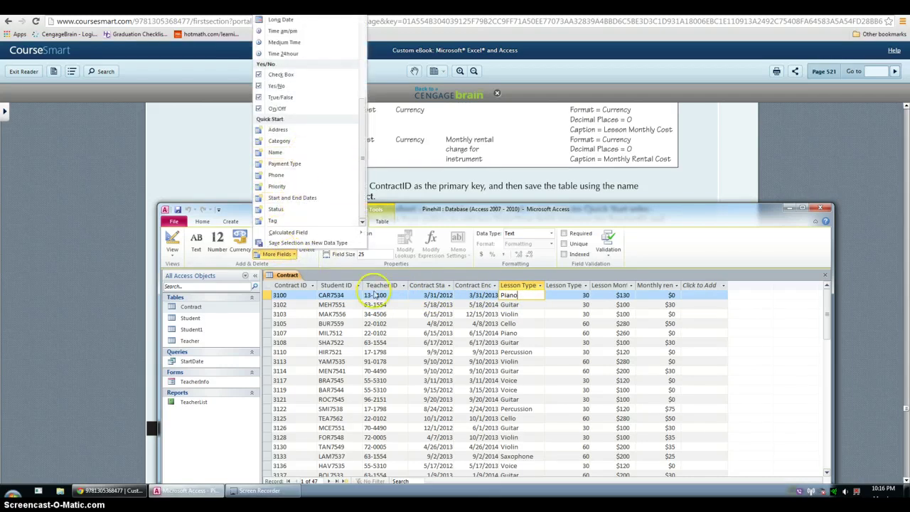
left_click(452, 290)
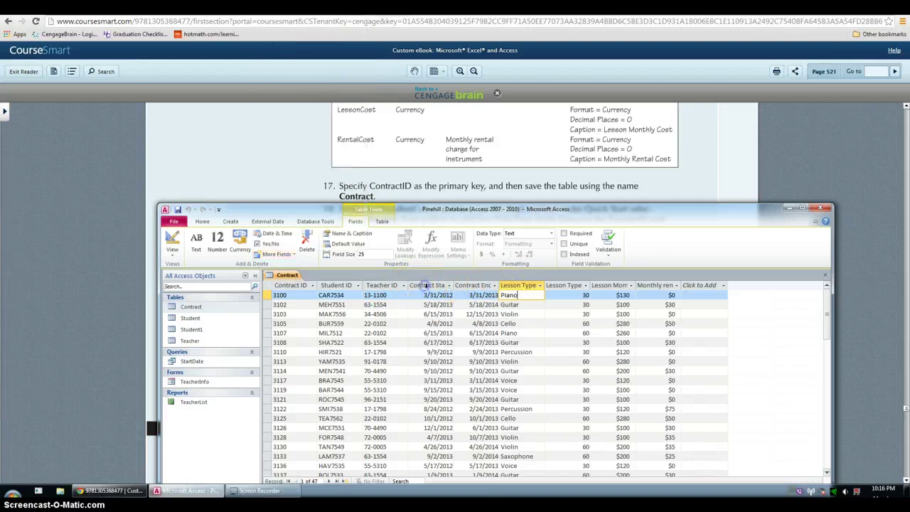
- Autofit the Contract Start Date, Contract End Date, Lesson Monthly Cost, Monthly rental Cost and Lesson Type columns
double_click(454, 285)
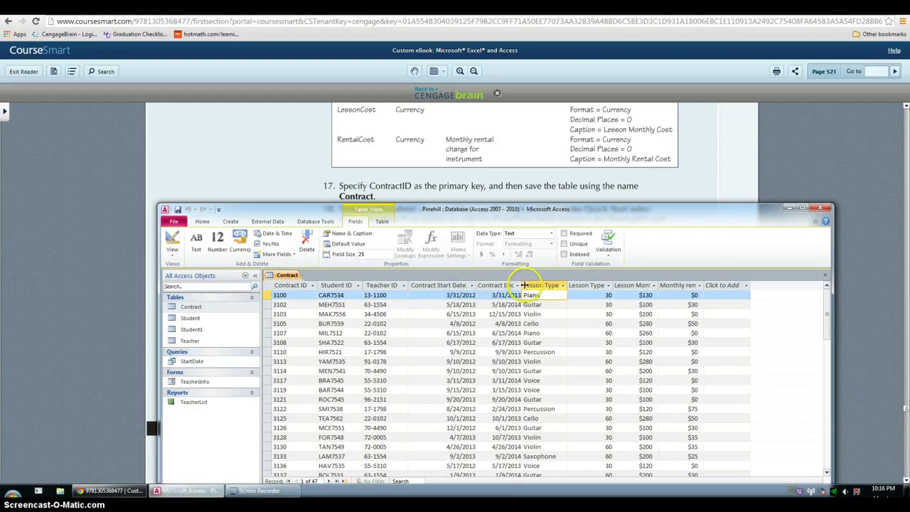
left_click(529, 284)
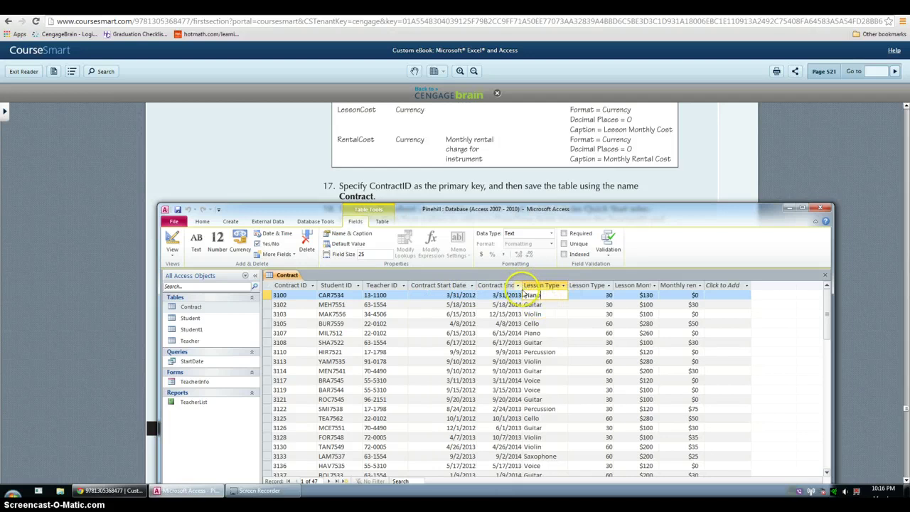
double_click(522, 284)
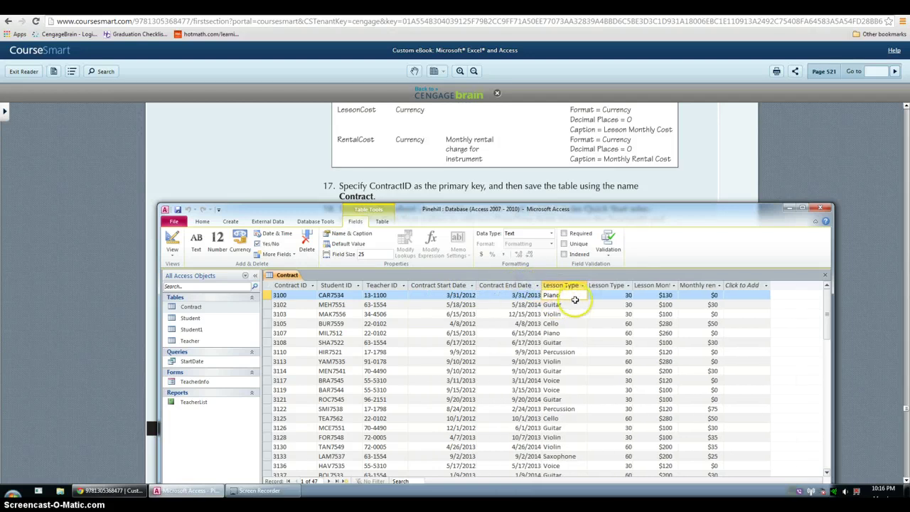
double_click(677, 285)
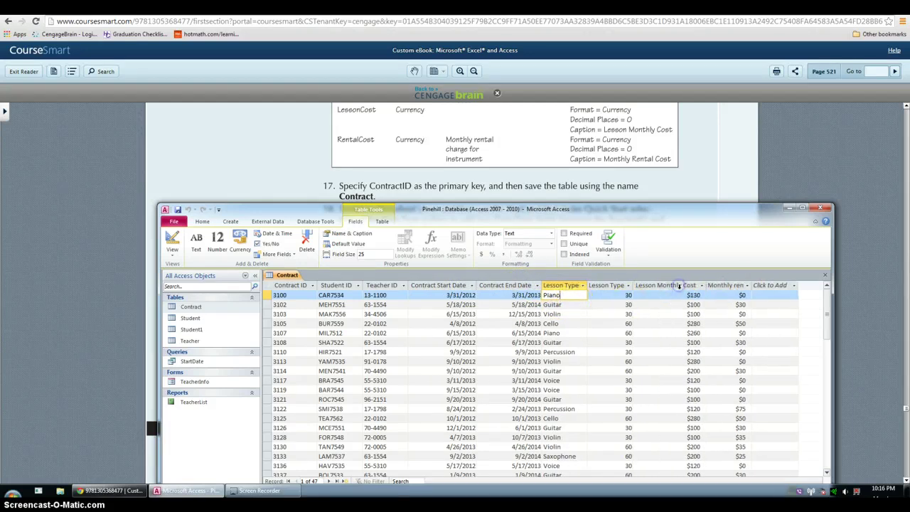
double_click(752, 284)
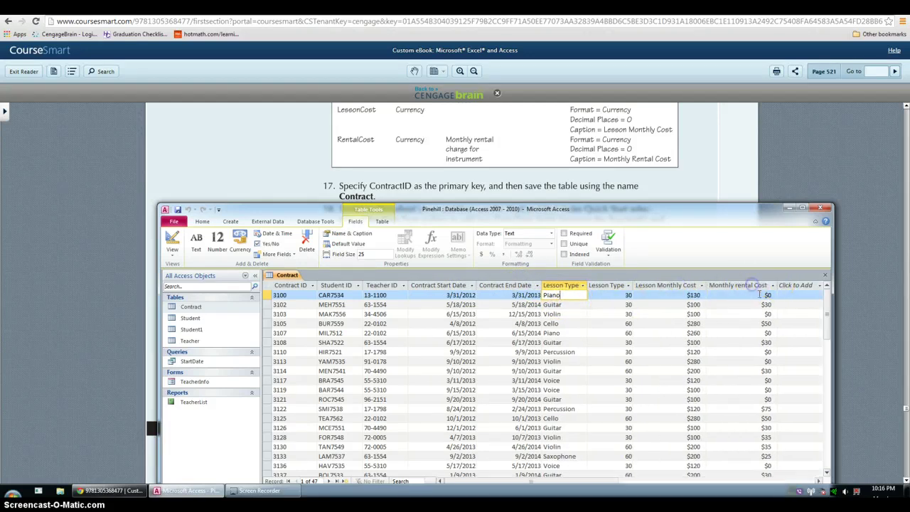
double_click(632, 285)
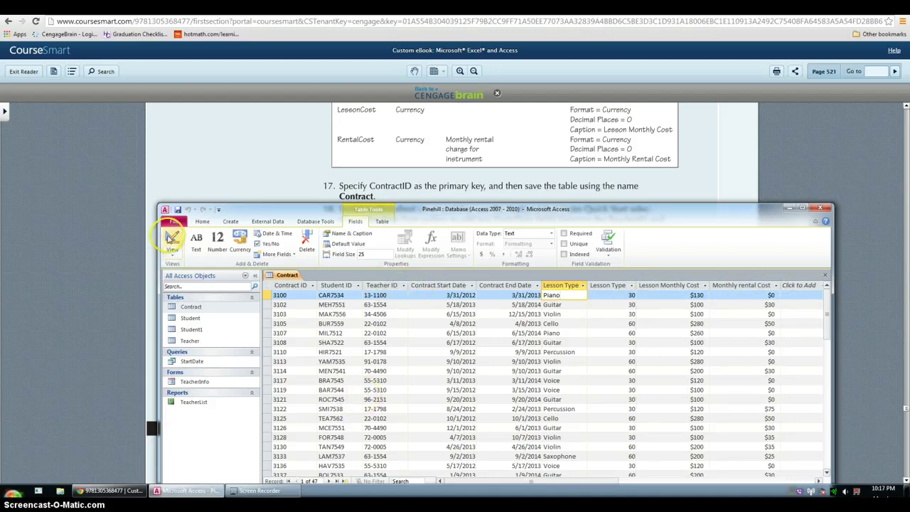
- In Contract Design view, inspect StartDate and EndDate for Short Date format and the >=#1/1/1900# rule
left_click(171, 241)
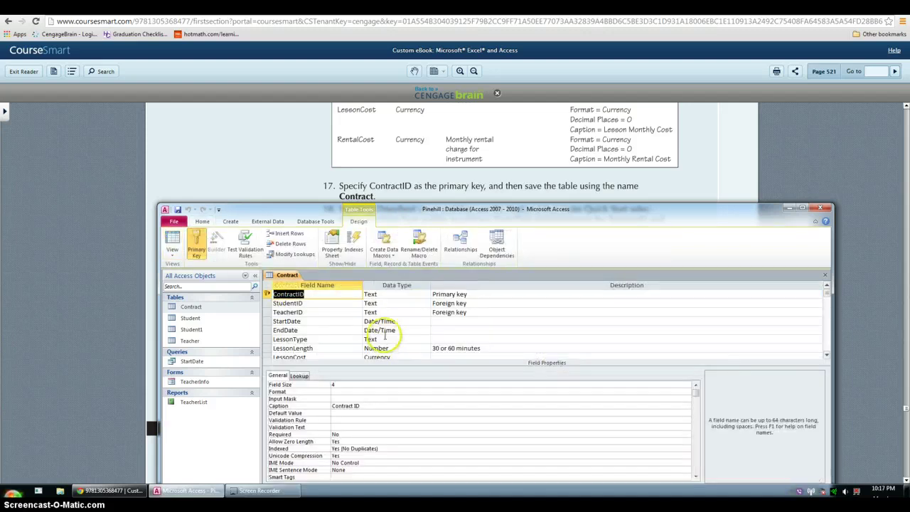
scroll(370, 327, "down", 2)
scroll(331, 325, "up", 1)
scroll(313, 324, "up", 1)
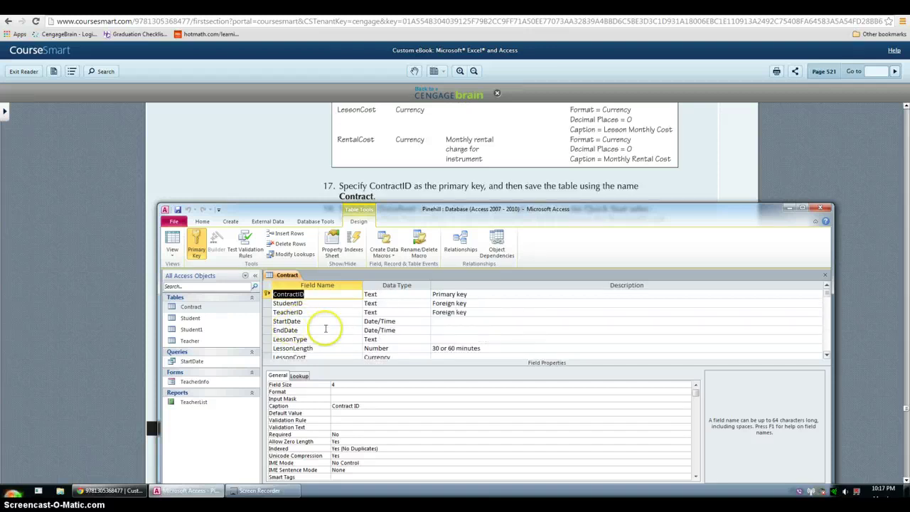
left_click(330, 321)
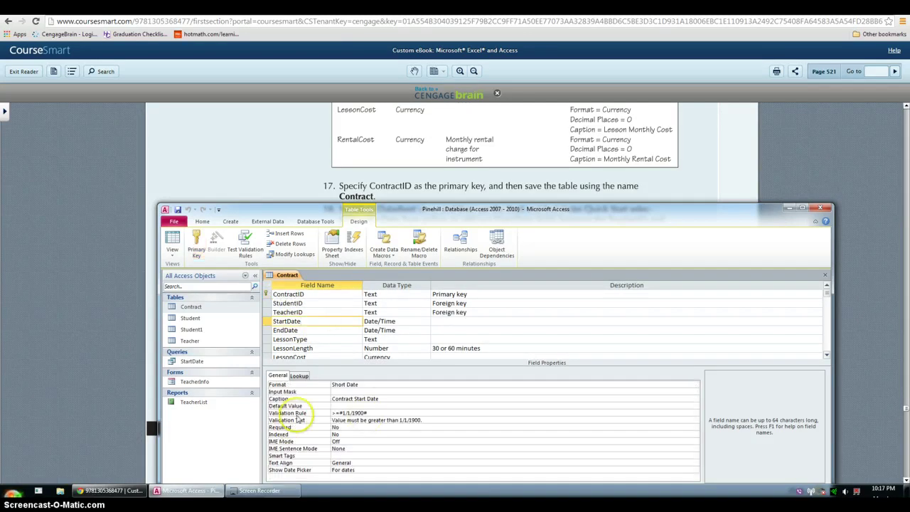
left_click(374, 383)
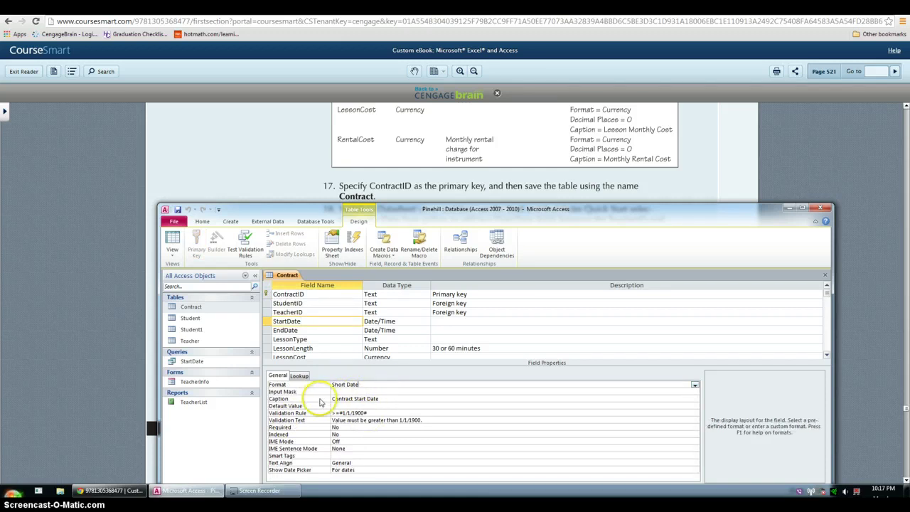
left_click(302, 331)
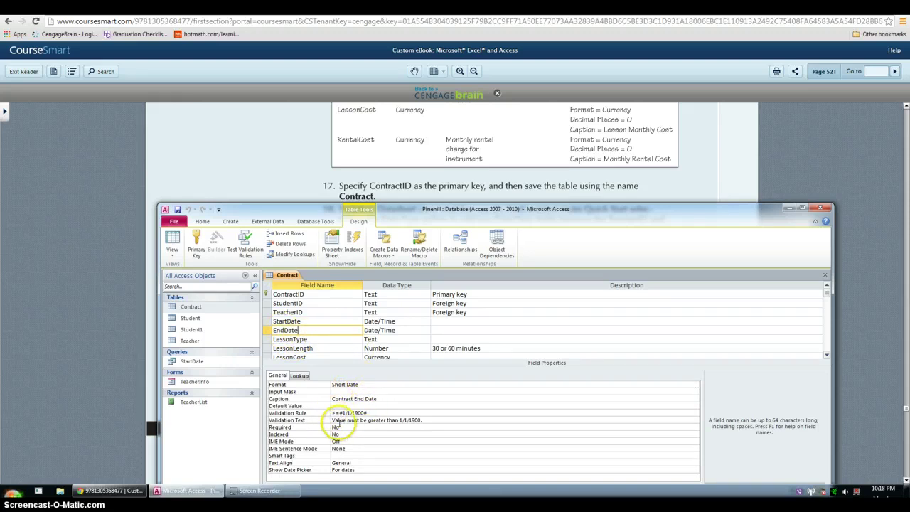
left_click(270, 222)
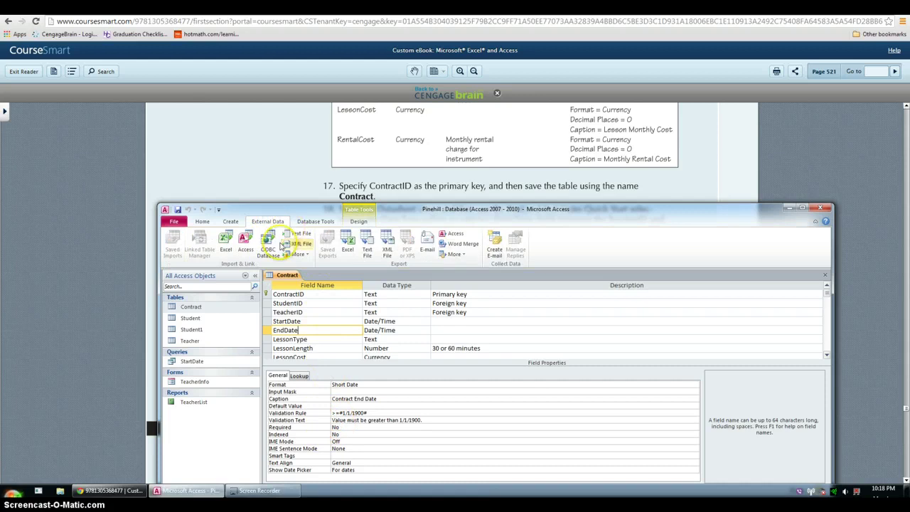
left_click(222, 243)
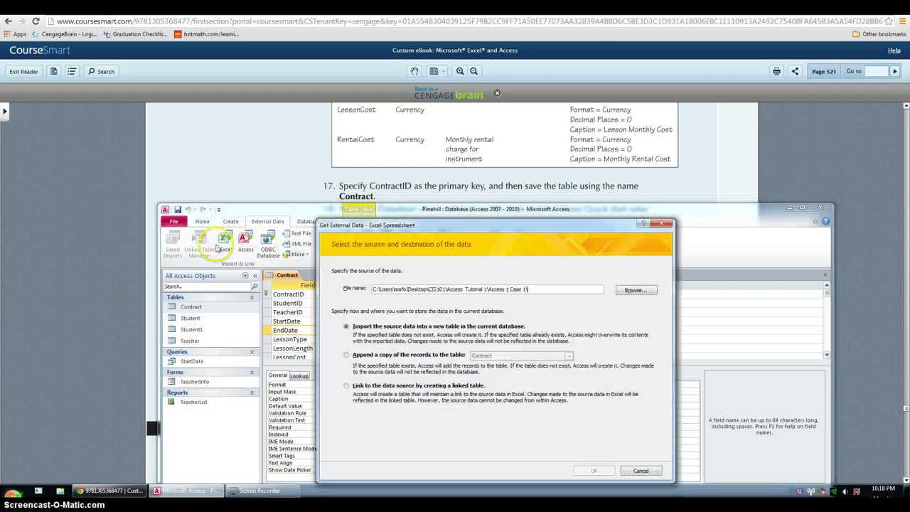
left_click(640, 290)
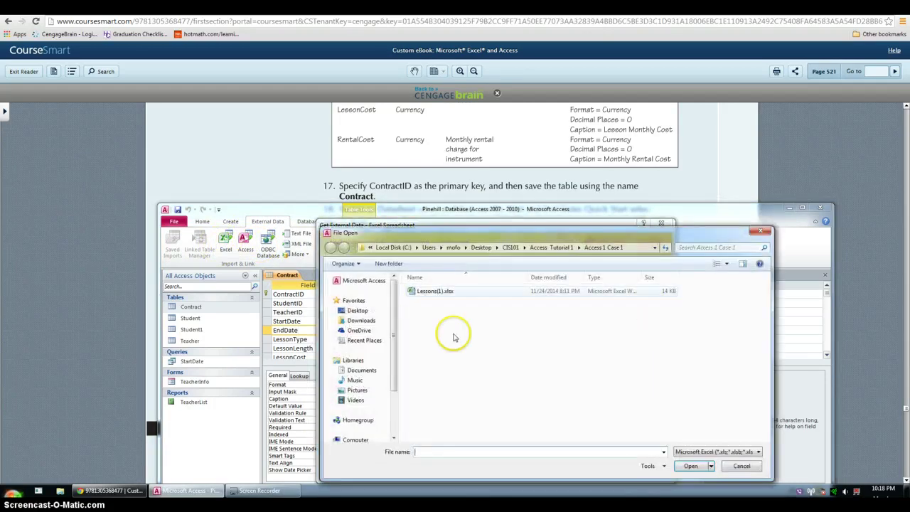
double_click(425, 291)
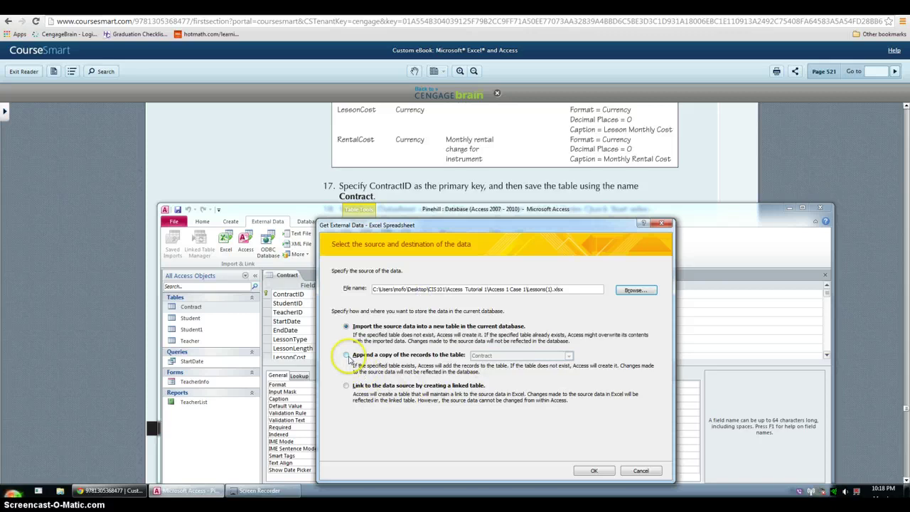
left_click(347, 355)
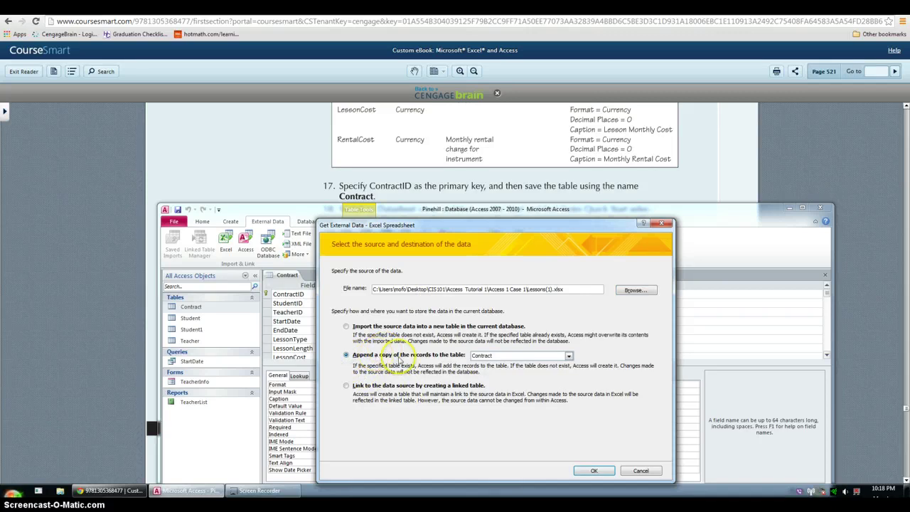
left_click(540, 354)
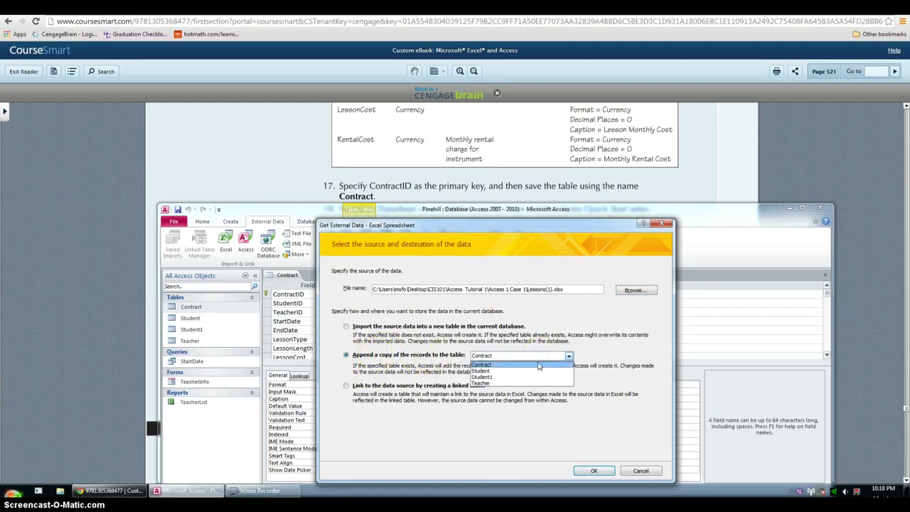
left_click(538, 365)
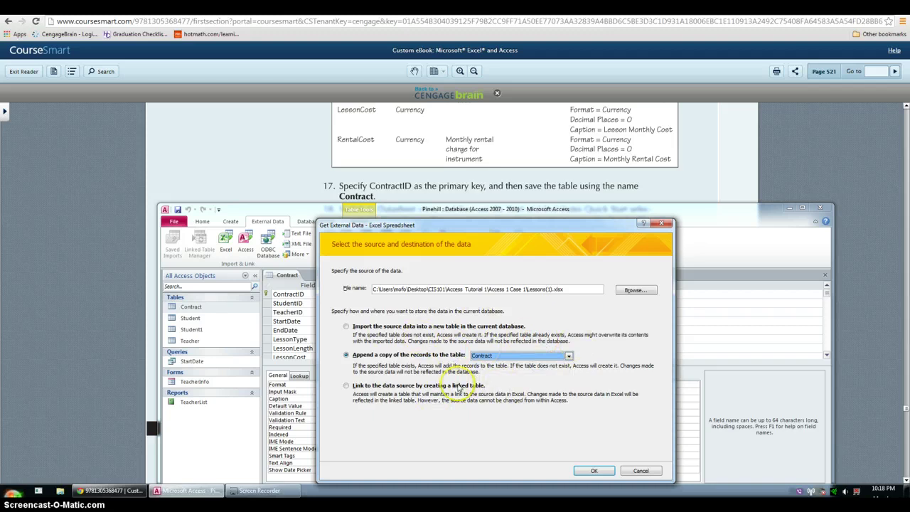
left_click(594, 472)
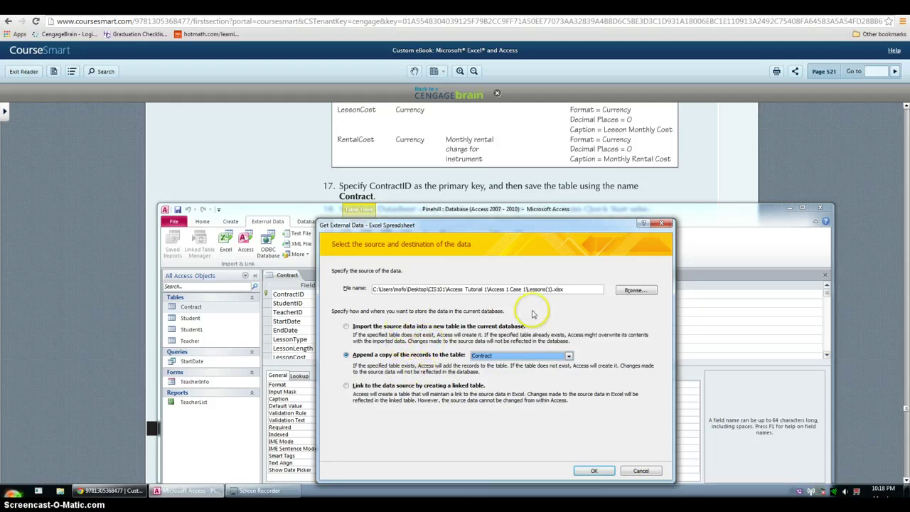
left_click(641, 470)
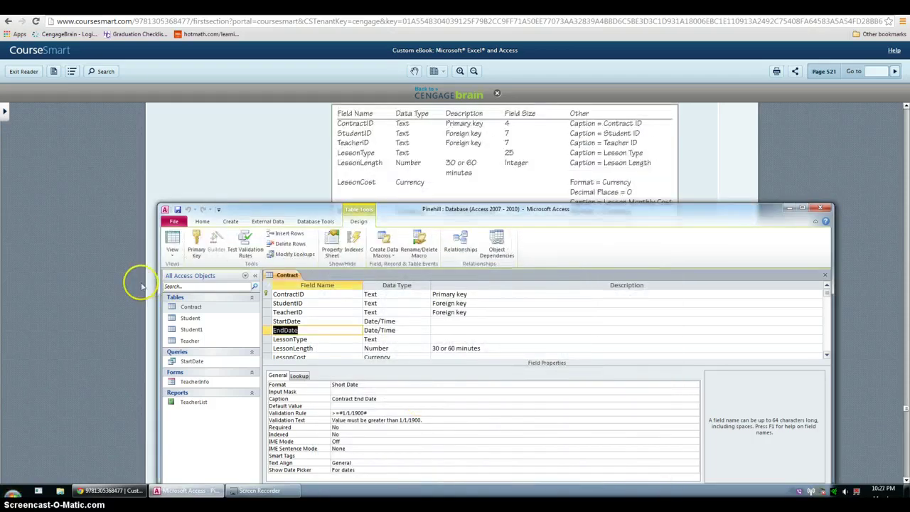
- Compare with the e-book's Figure 2-50, then display the Contract table in Datasheet view
left_click(104, 245)
scroll(203, 258, "down", 5)
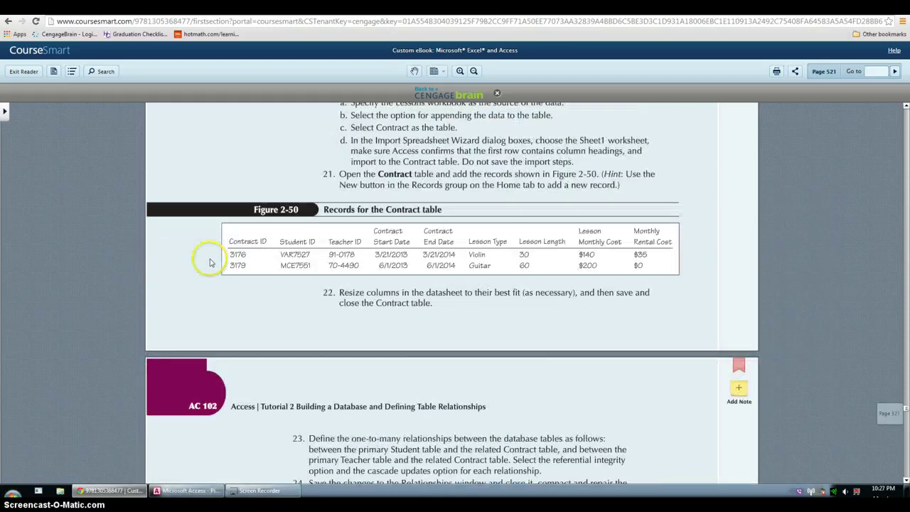
scroll(213, 217, "down", 1)
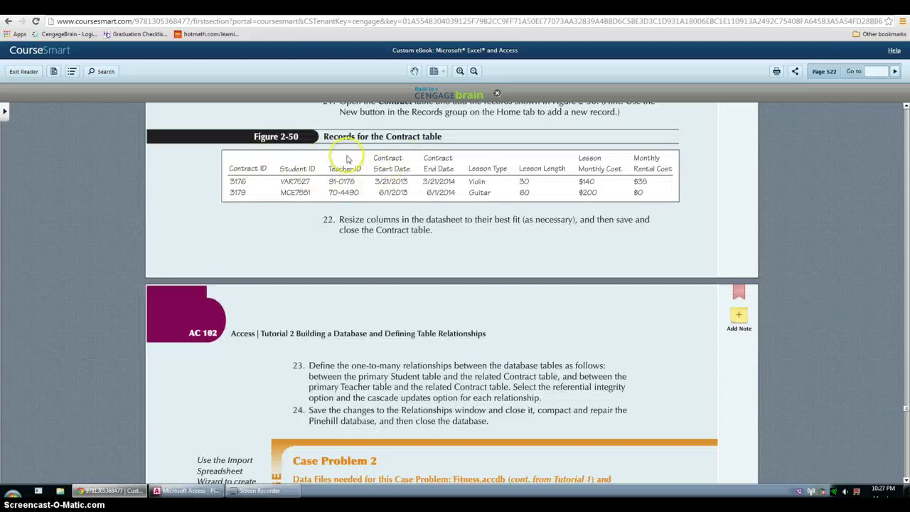
left_click(213, 497)
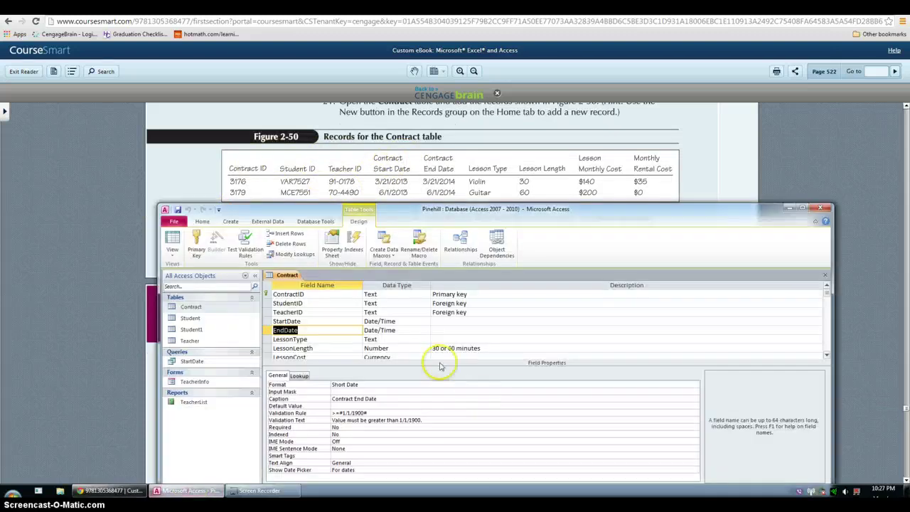
left_click(172, 240)
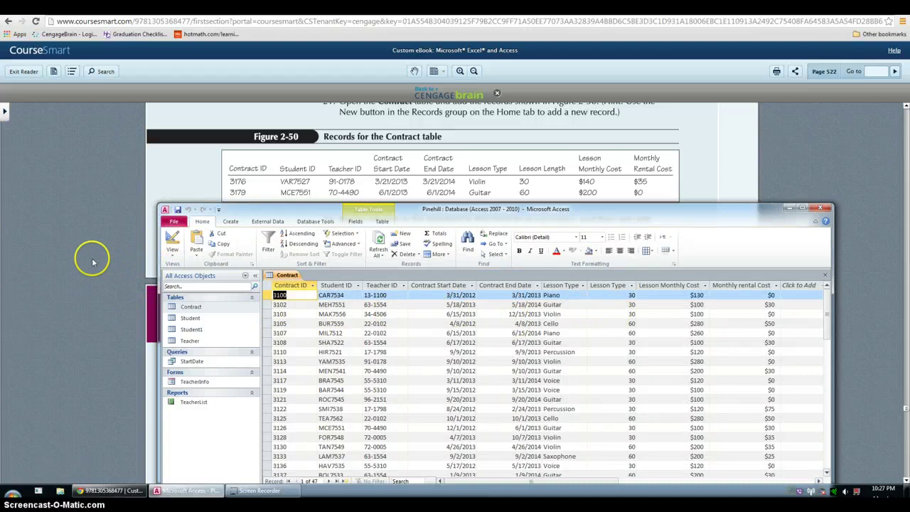
- Open the Relationships window and add the Student and Contract tables
left_click(323, 222)
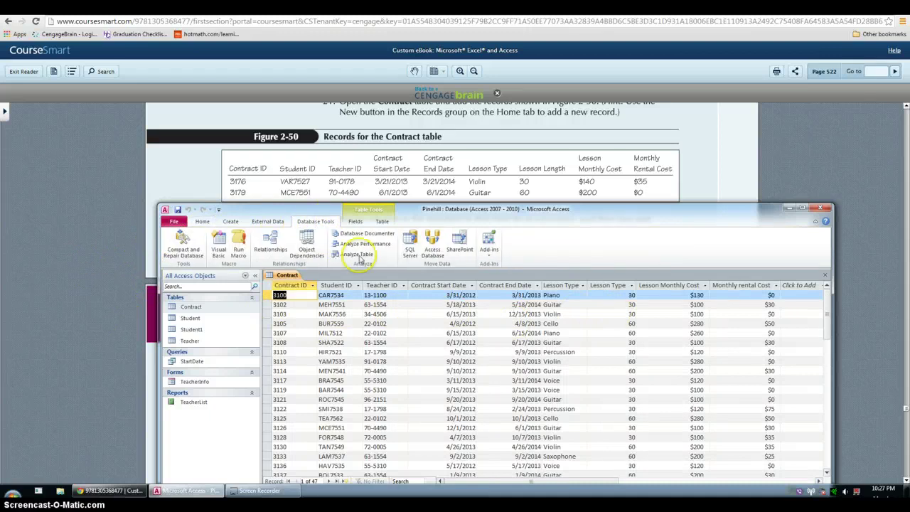
left_click(279, 256)
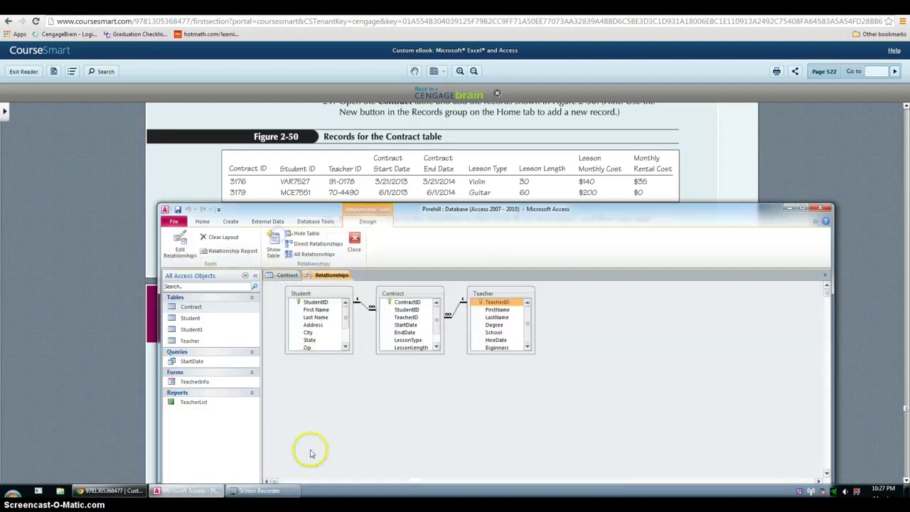
left_click(273, 245)
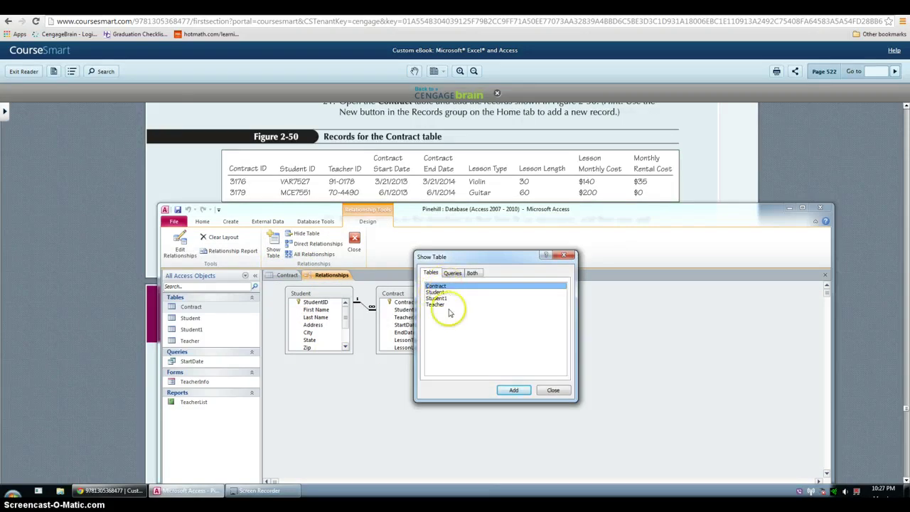
left_click(435, 292)
left_click(513, 390)
left_click(442, 286)
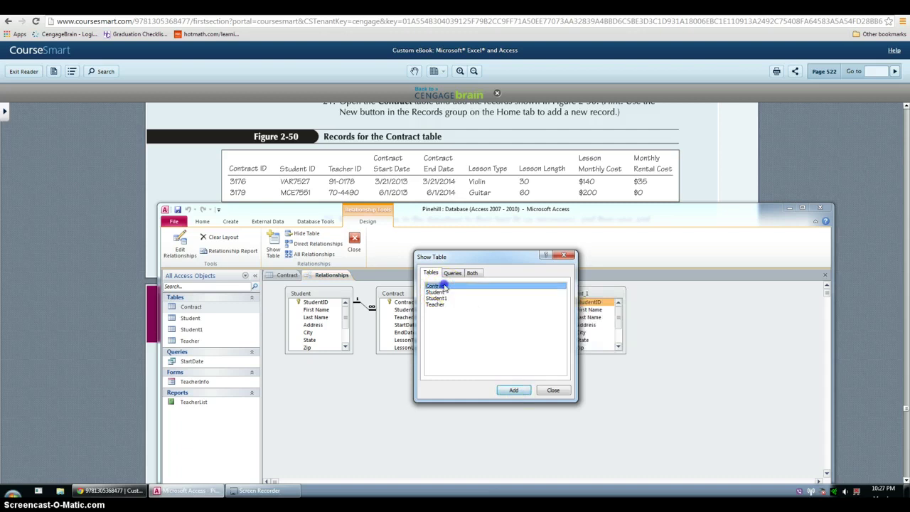
left_click(514, 389)
left_click(552, 390)
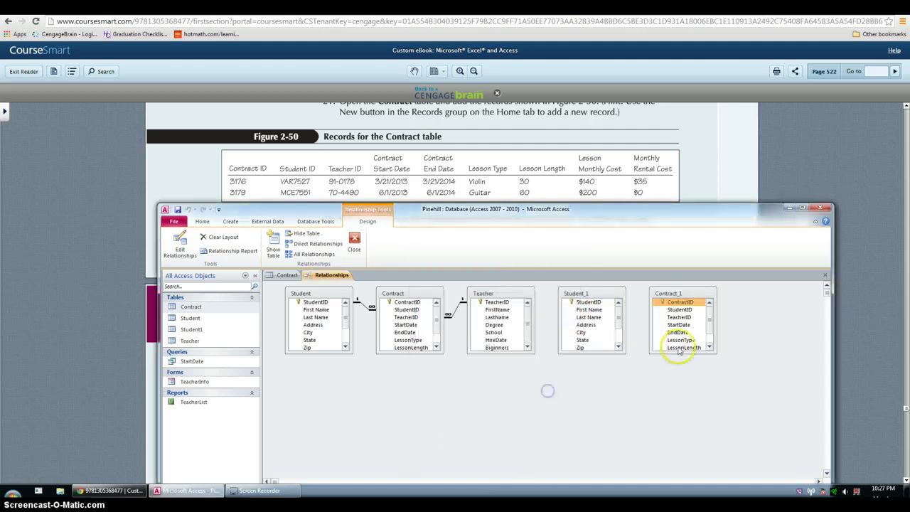
- Link StudentID from Student to Contract with referential integrity and cascading updates
left_click(588, 303)
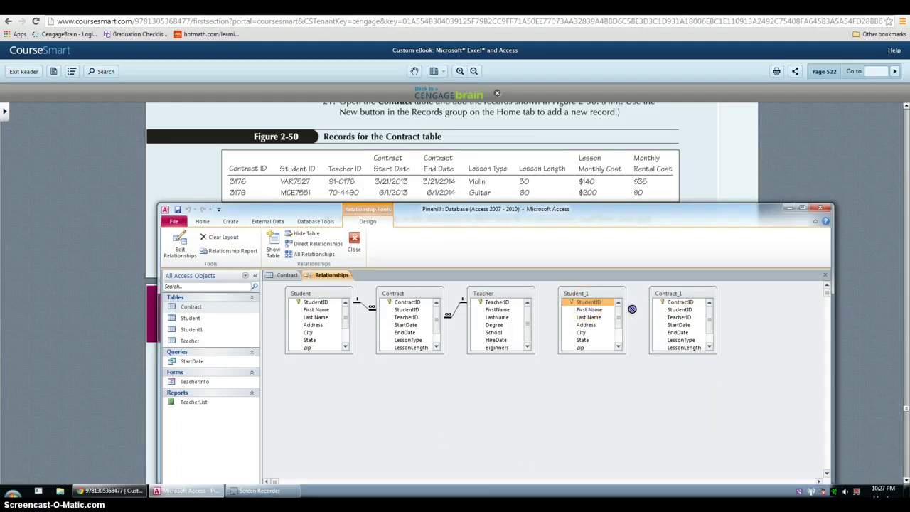
left_click_drag(672, 313, 675, 311)
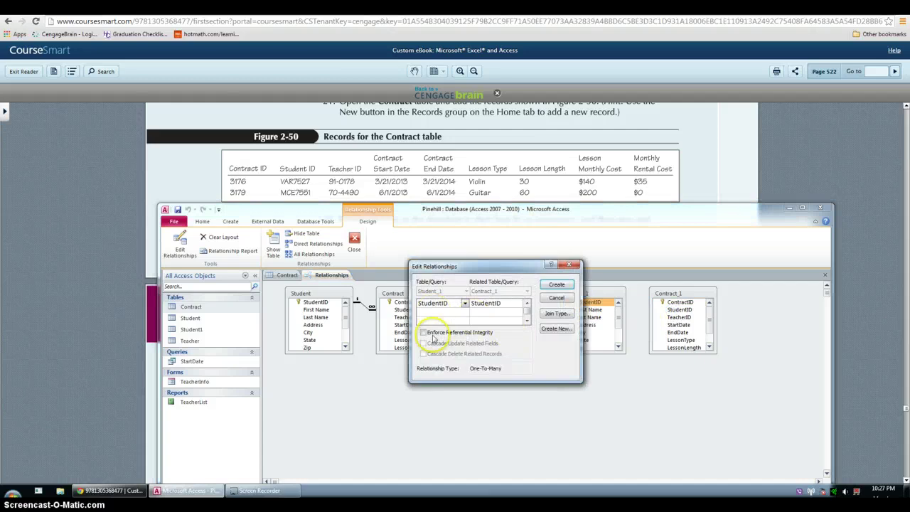
left_click(424, 332)
left_click(558, 283)
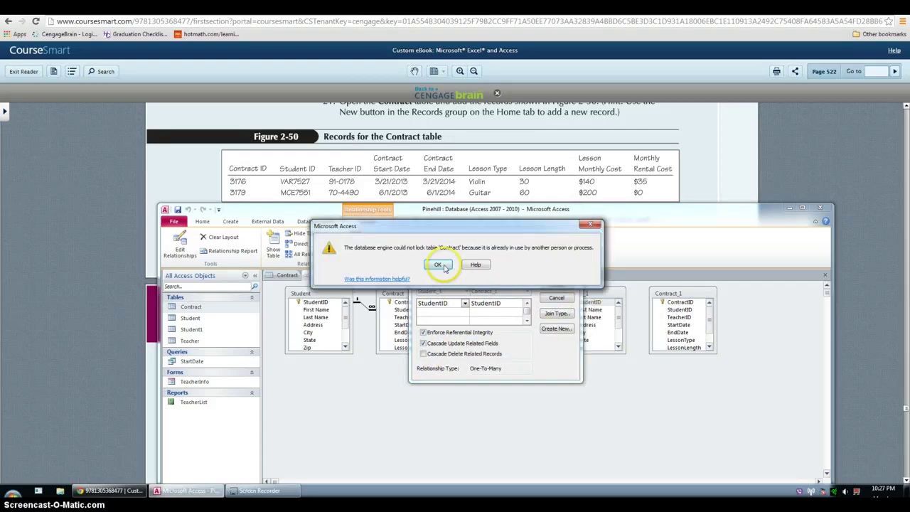
left_click(444, 267)
left_click(558, 284)
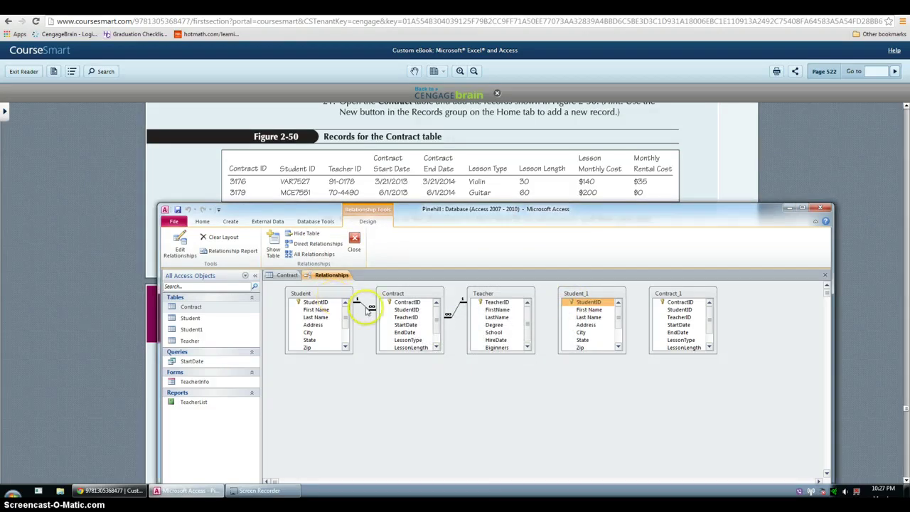
double_click(367, 307)
left_click(431, 335)
left_click(557, 284)
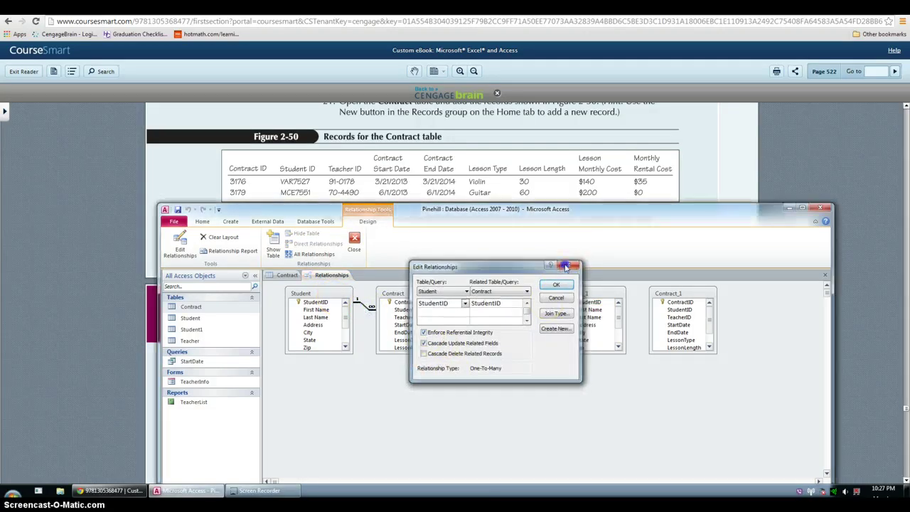